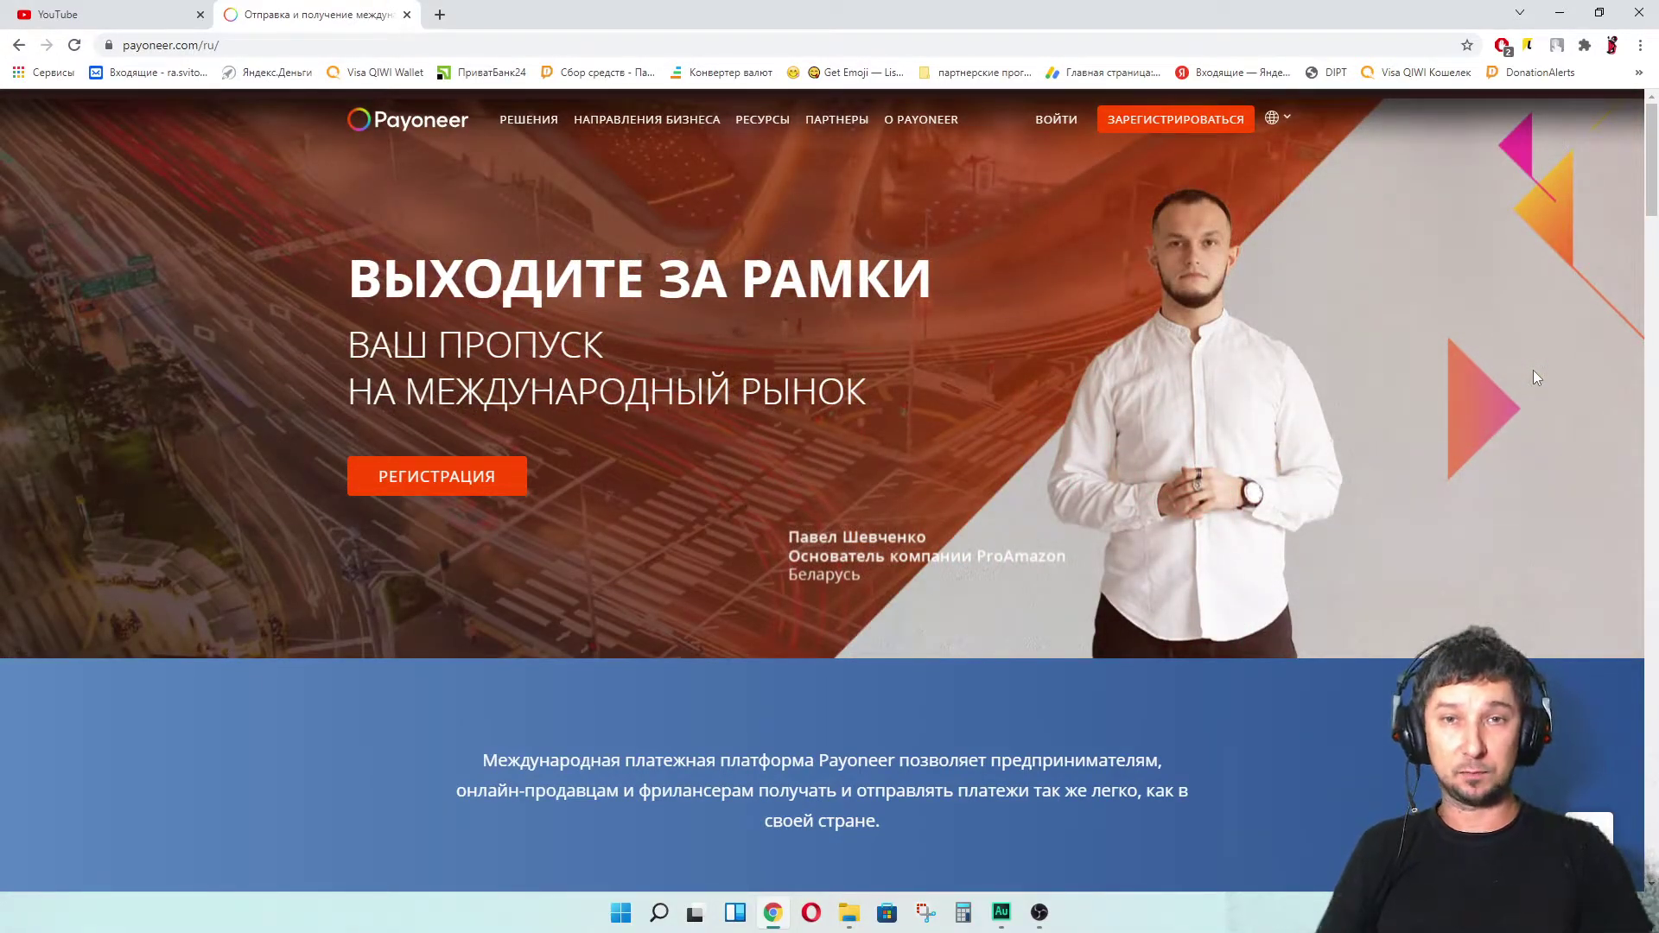
Sign in from the Payoneer home page and look over the balances and recent transactions on the account dashboard
left_click(1058, 122)
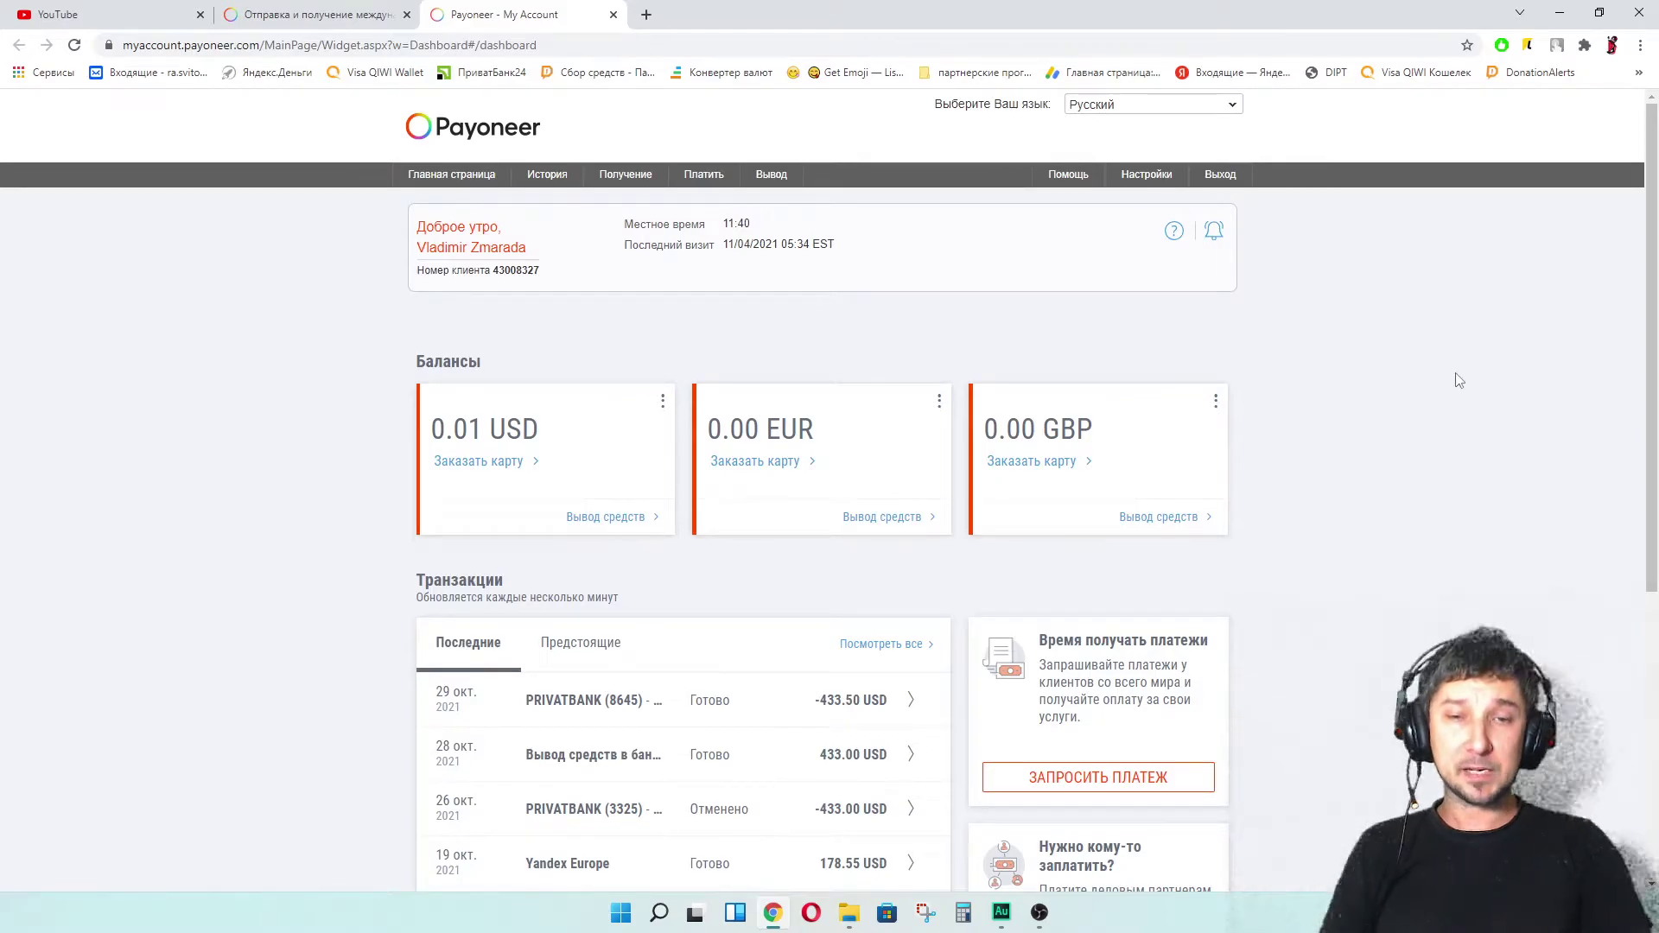
scroll(1036, 344, "down", 4)
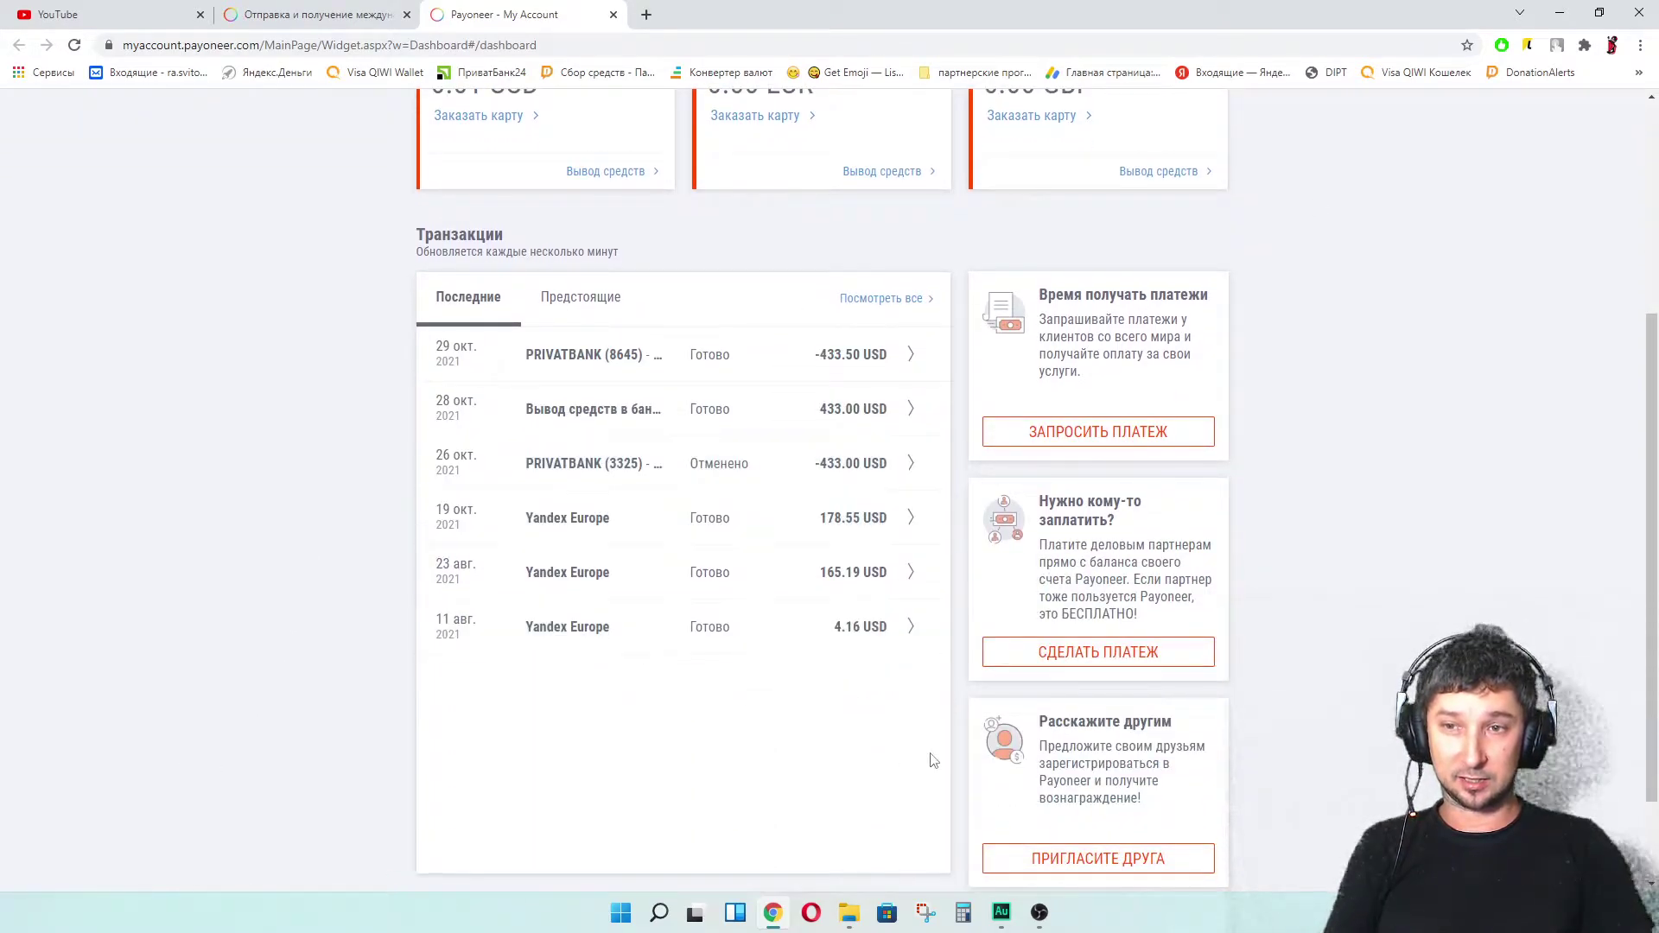
scroll(890, 759, "up", 4)
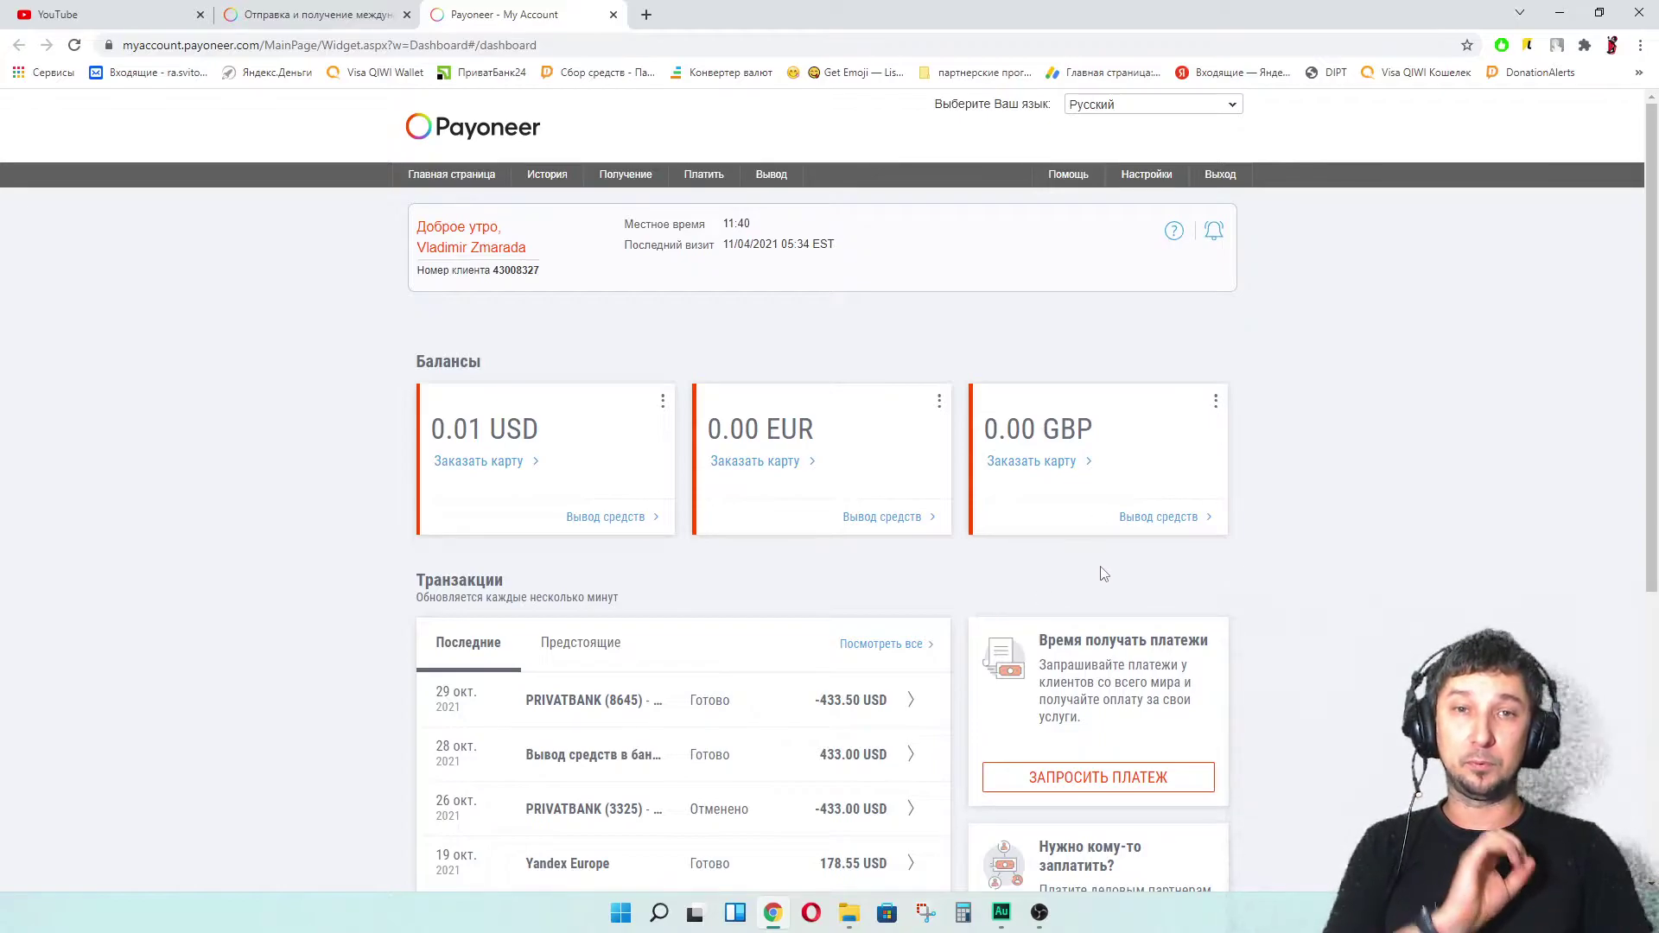
Open the bank accounts used for withdrawals in the account settings and start adding a new bank account
mouse_move(1141, 181)
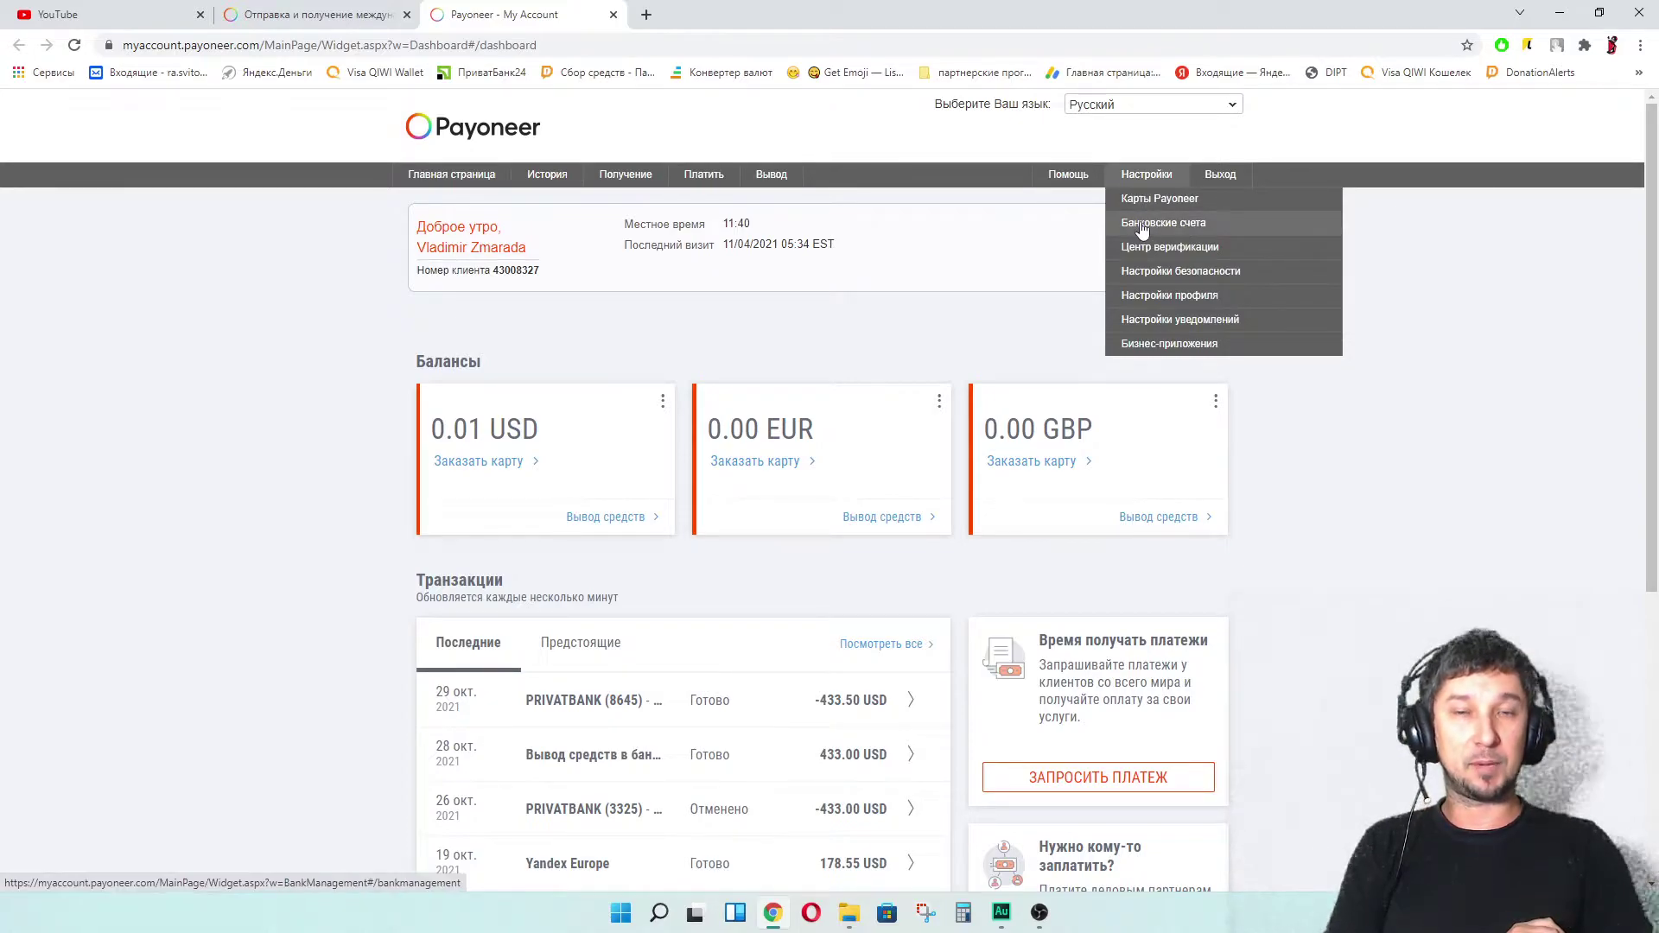
left_click(1142, 226)
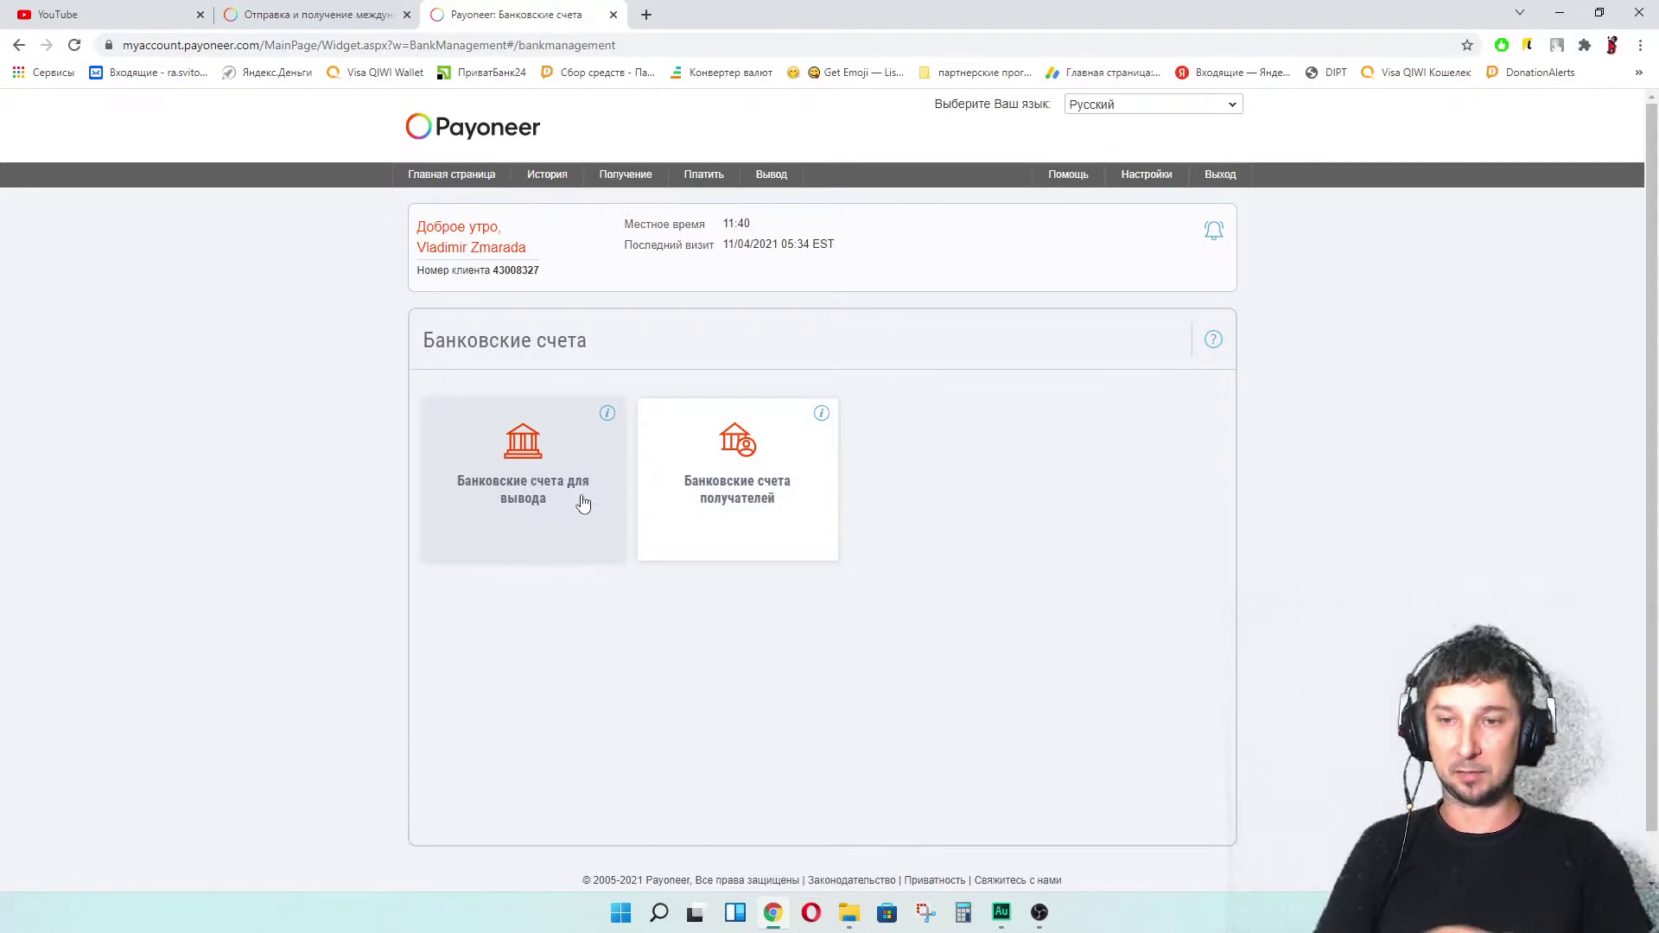
left_click(539, 476)
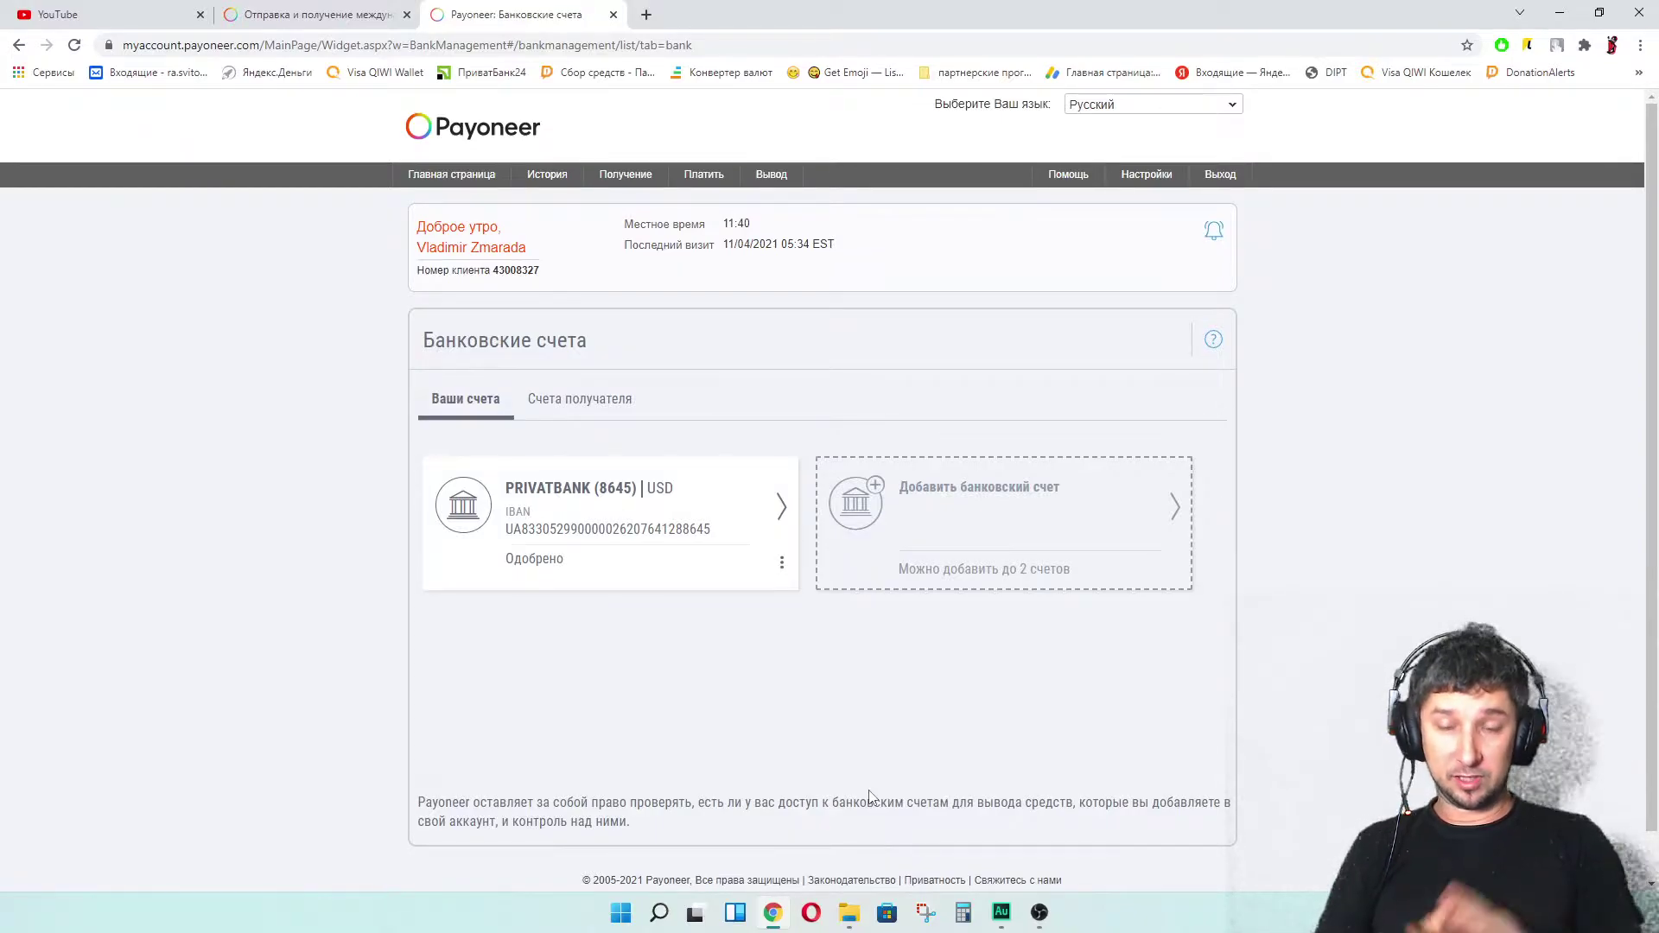
left_click(992, 521)
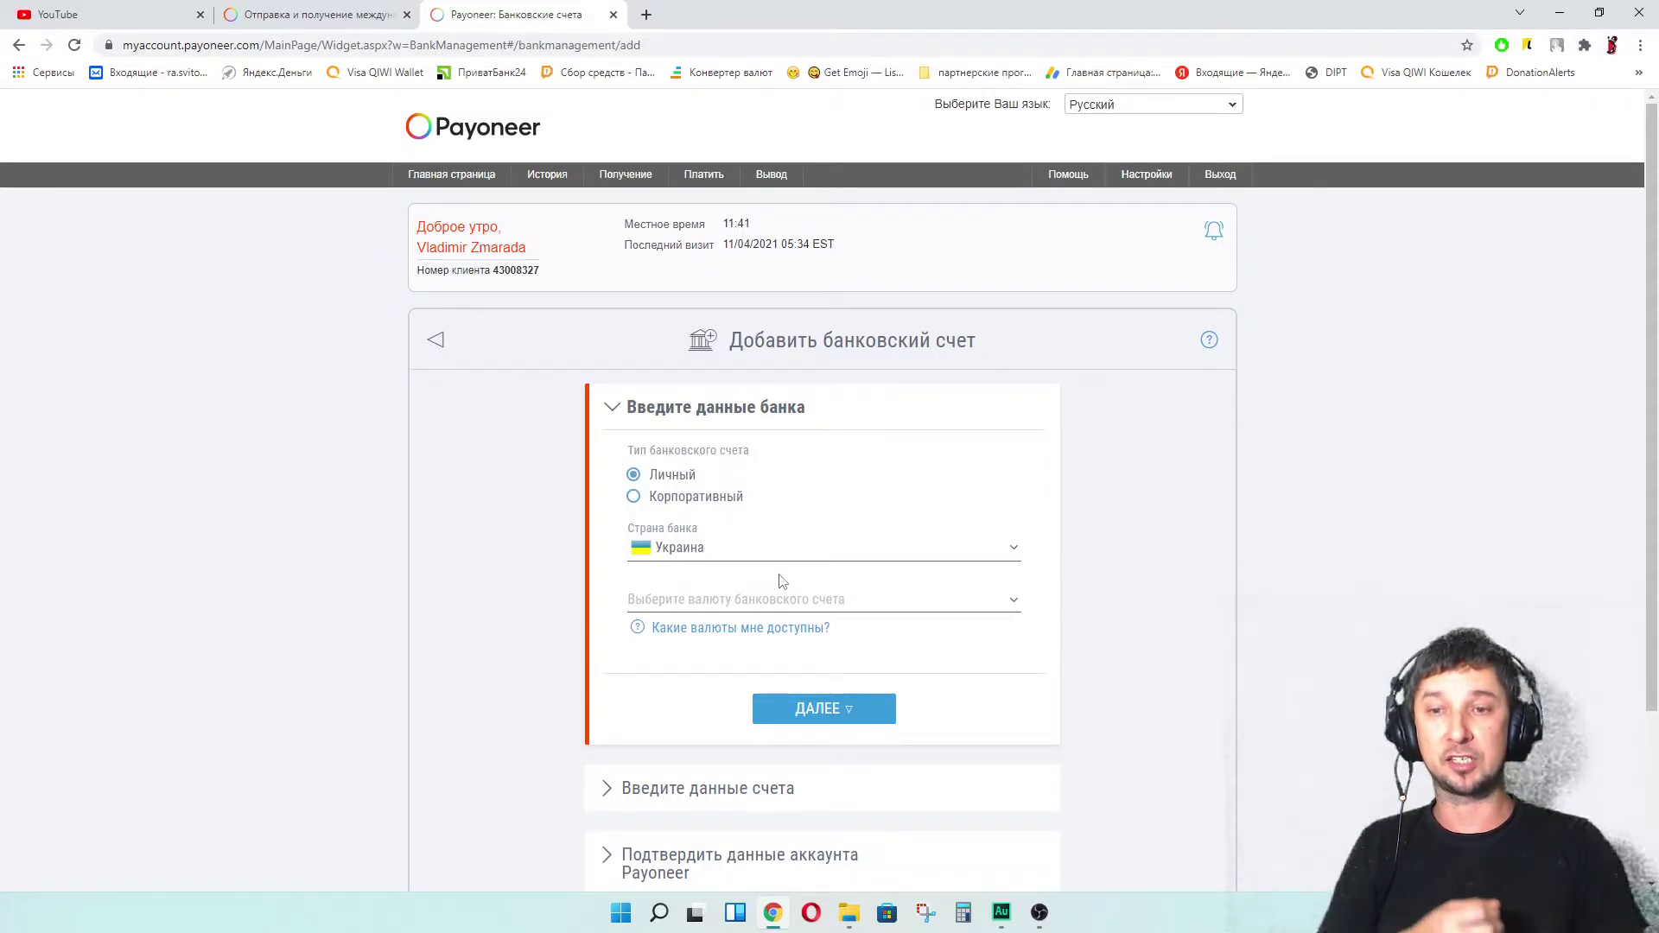
left_click(670, 555)
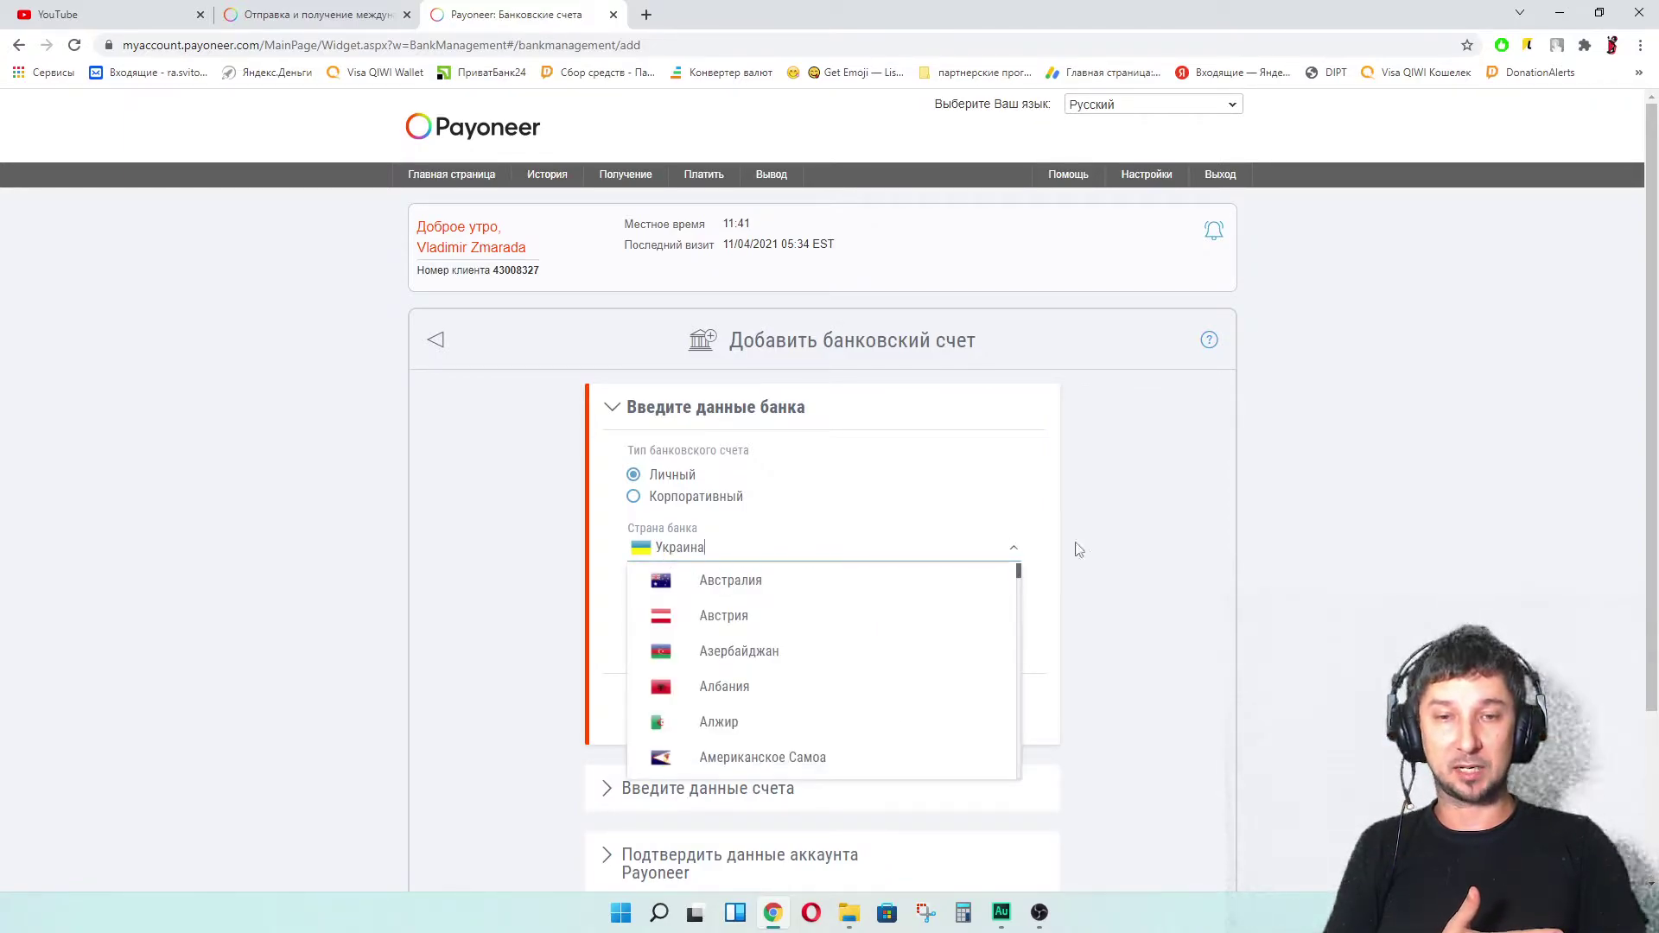
left_click(1107, 557)
left_click(983, 554)
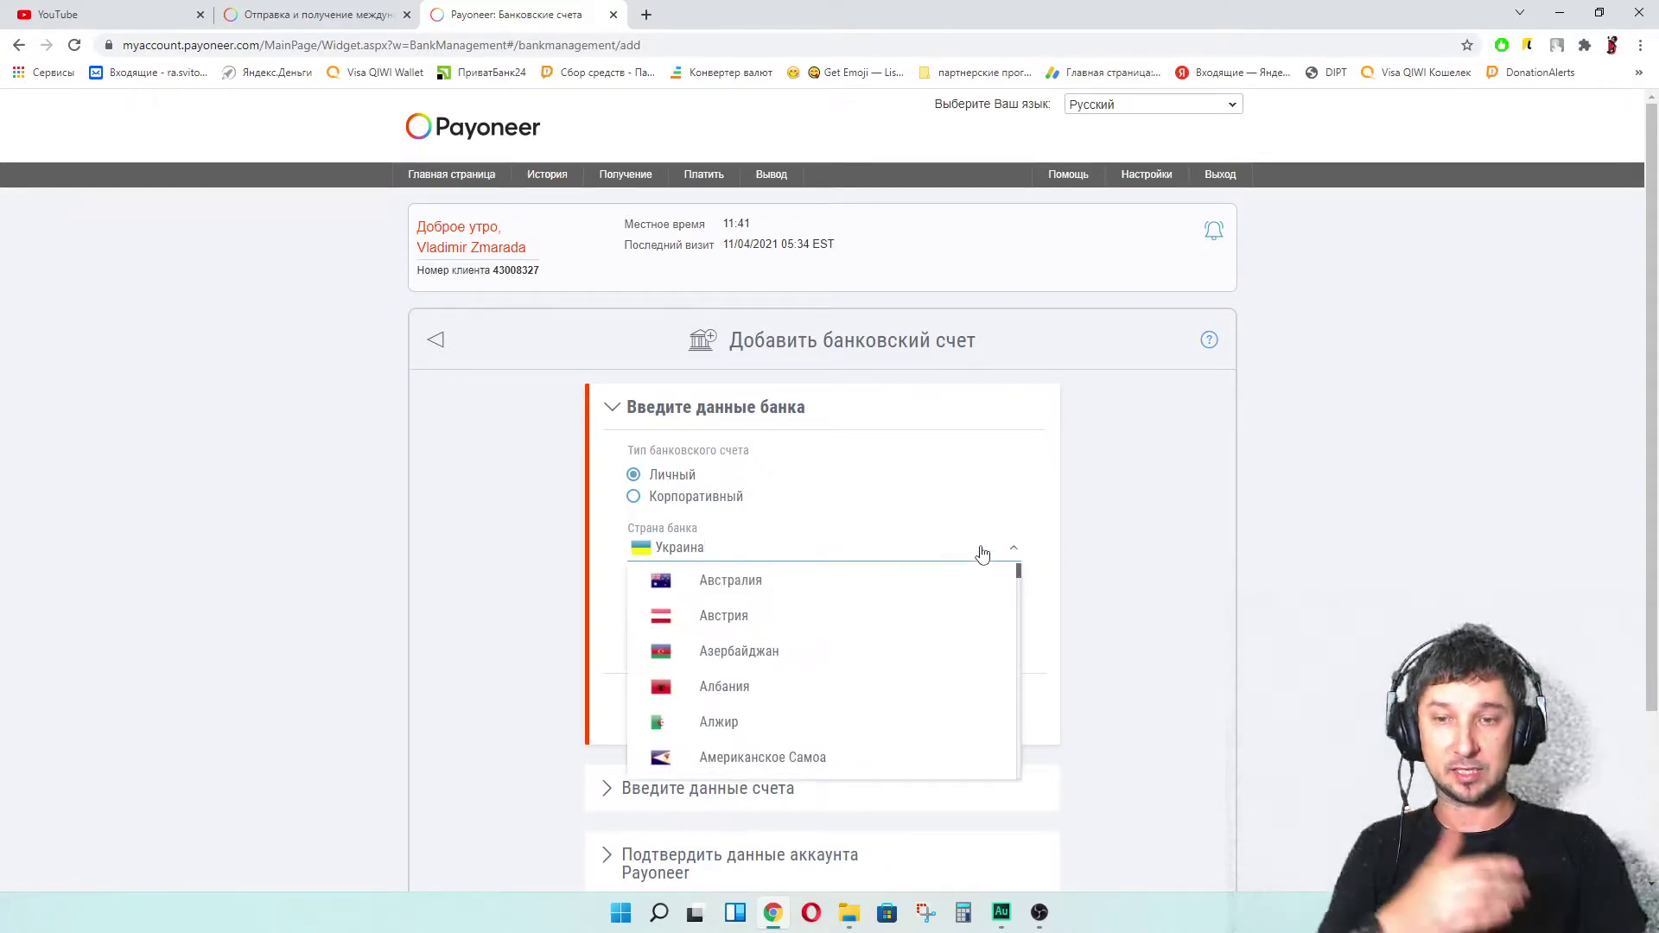
left_click(1131, 579)
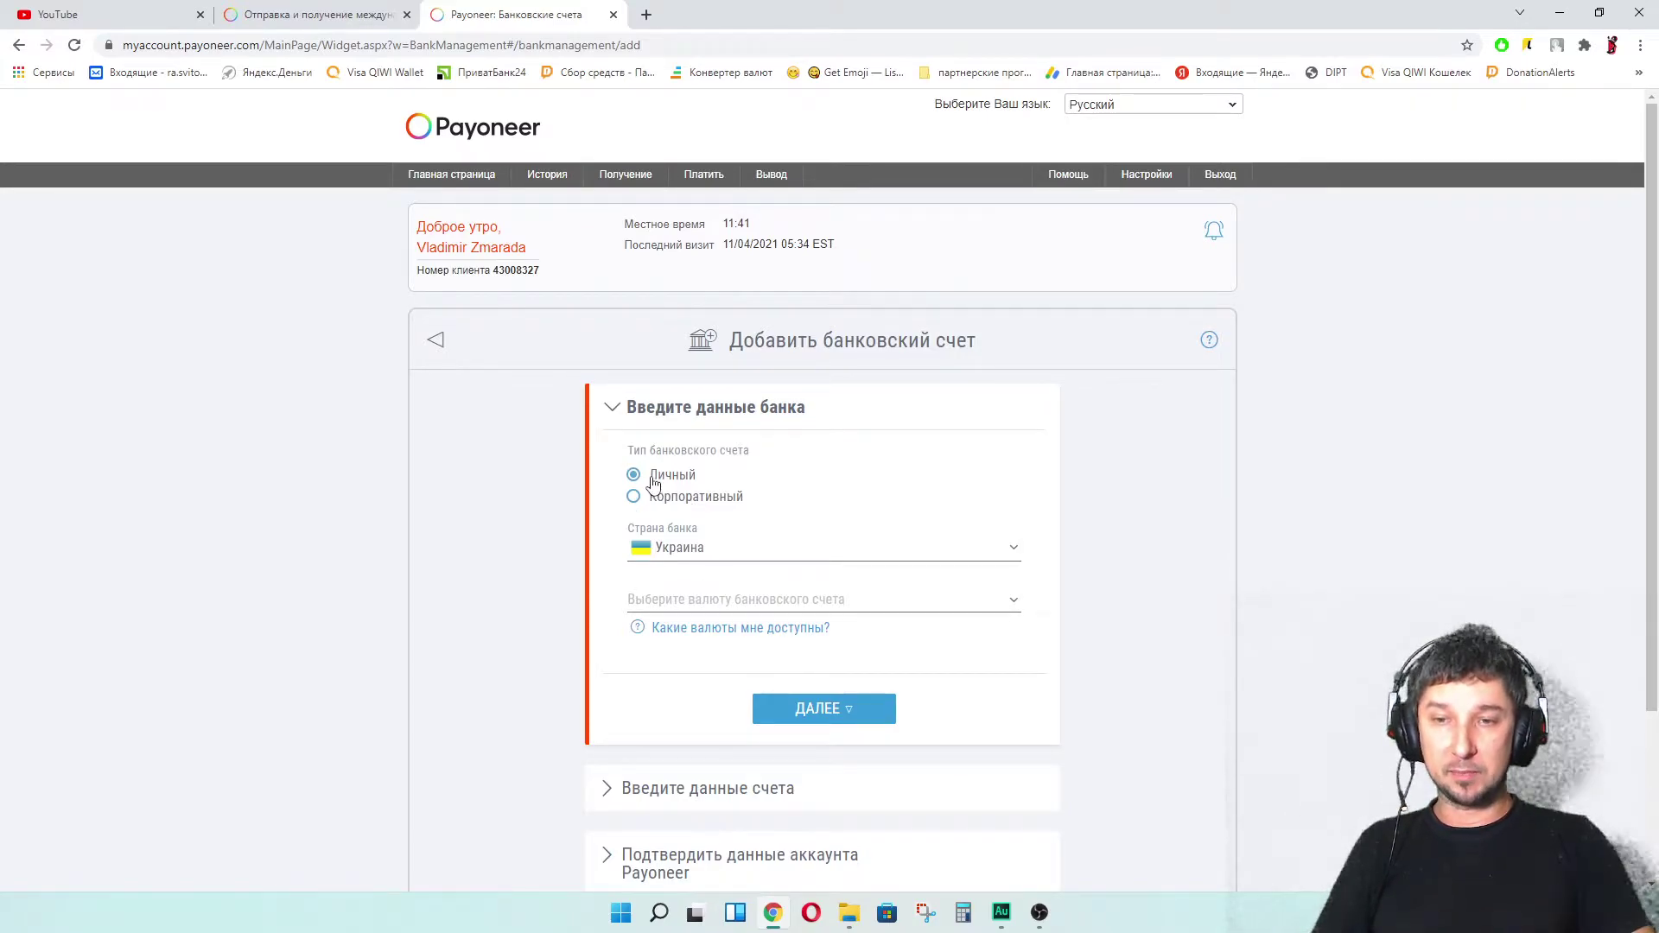
Choose USD as the bank account currency and proceed to the account details section
left_click(709, 608)
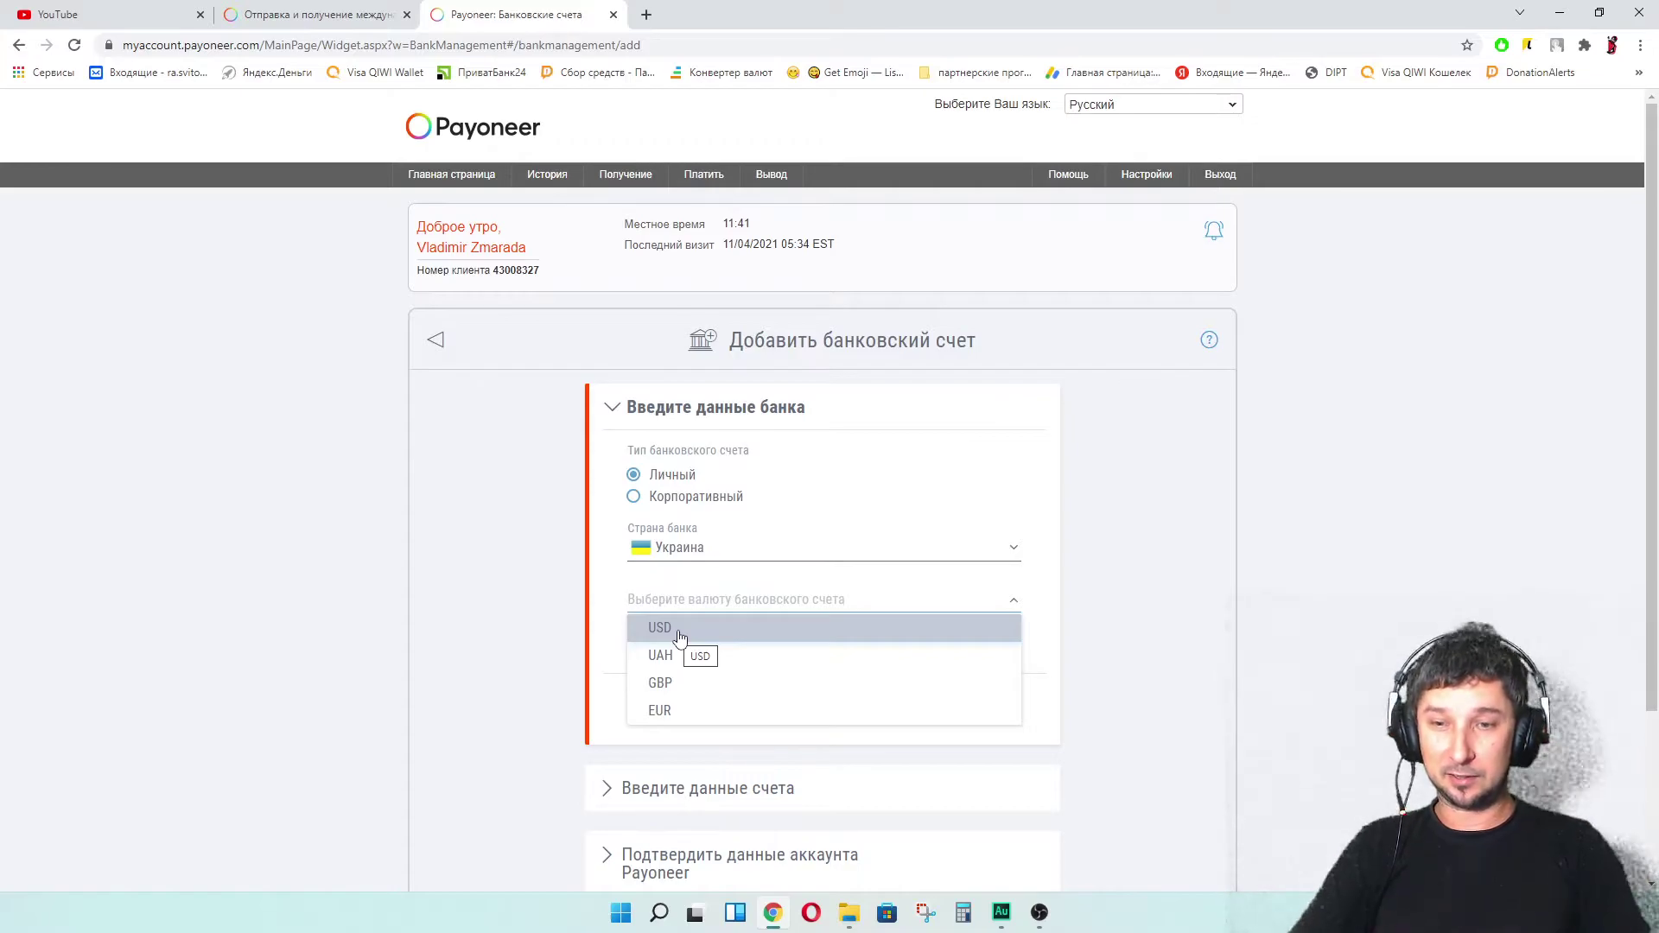
left_click(1080, 685)
left_click(706, 608)
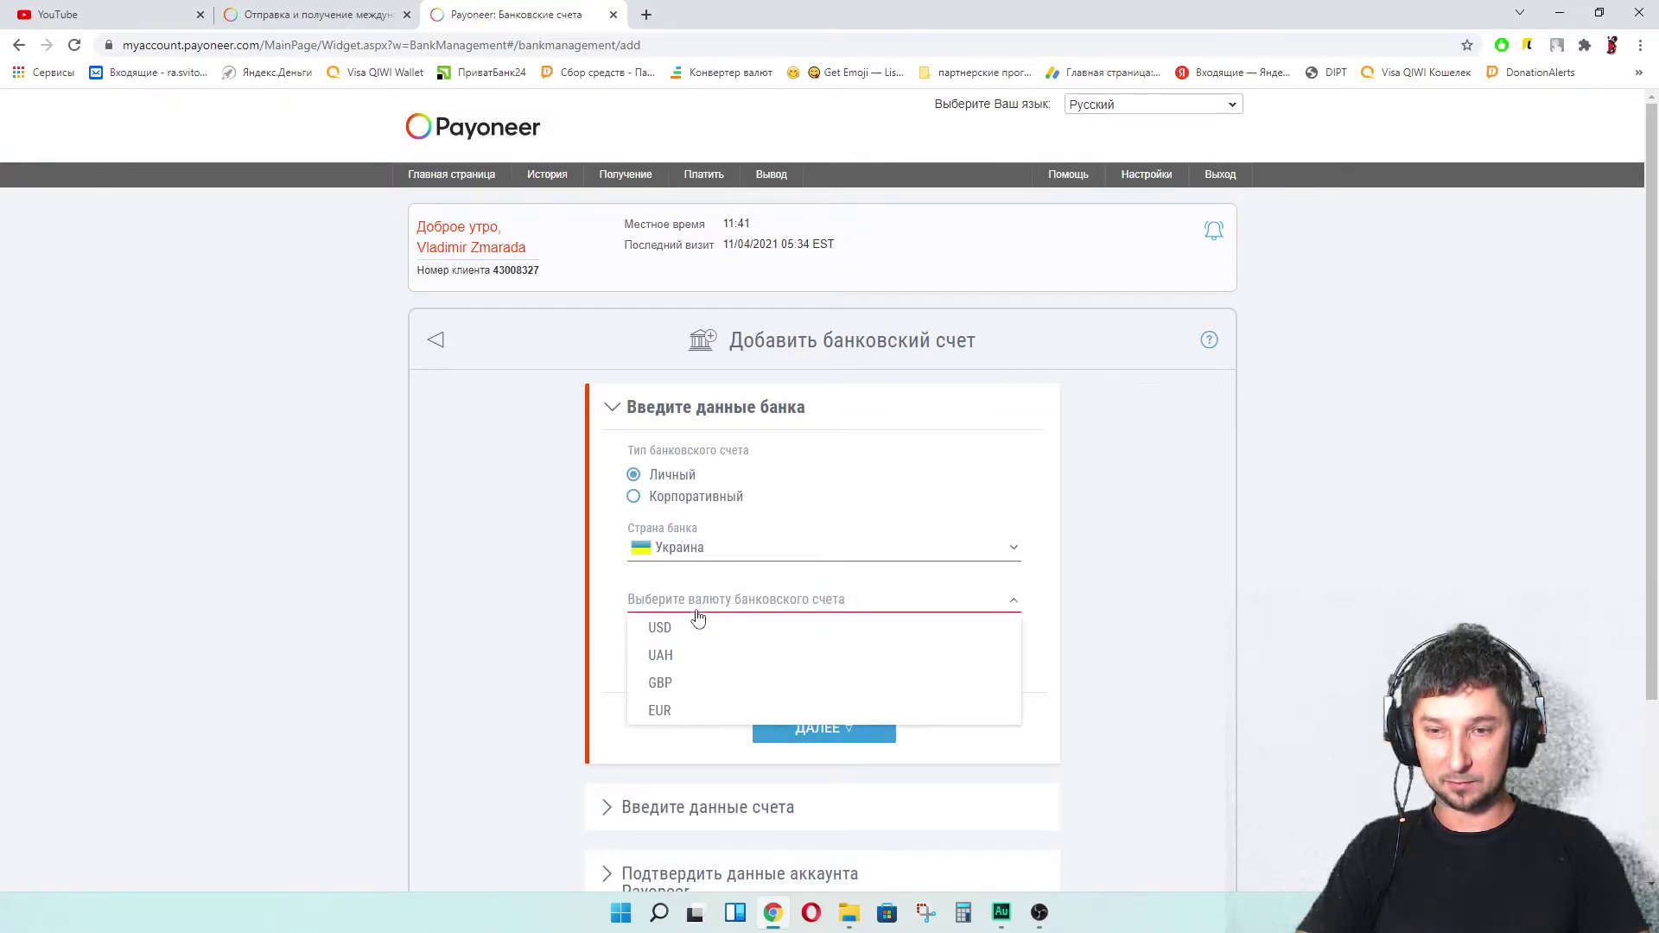
left_click(672, 639)
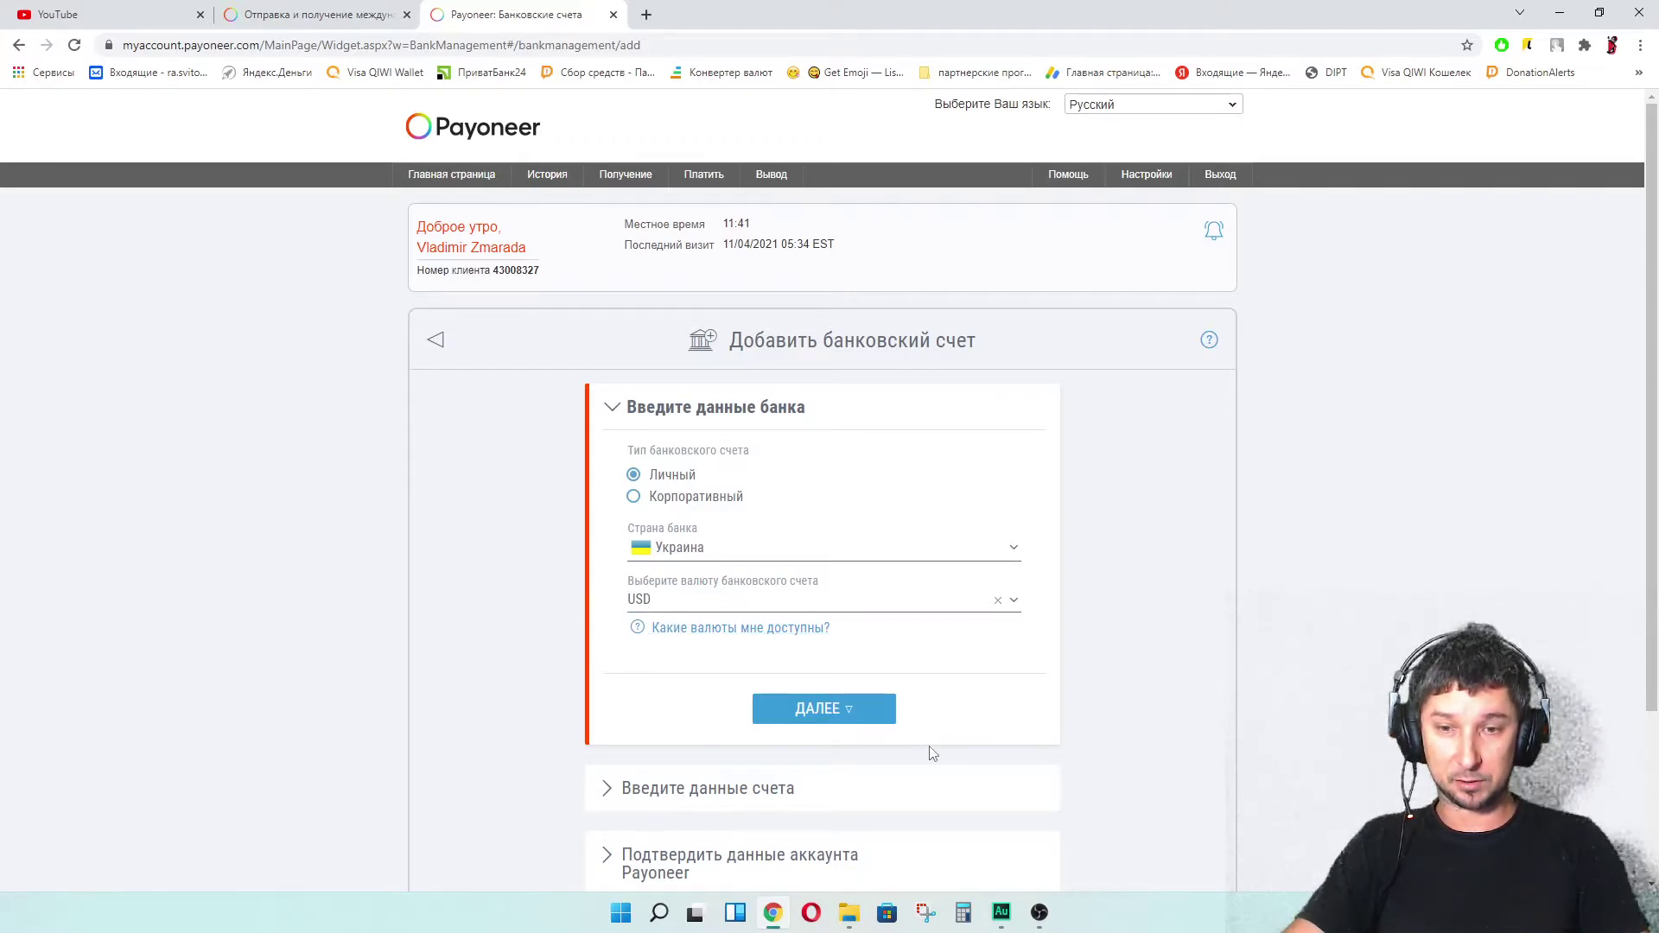
left_click(848, 713)
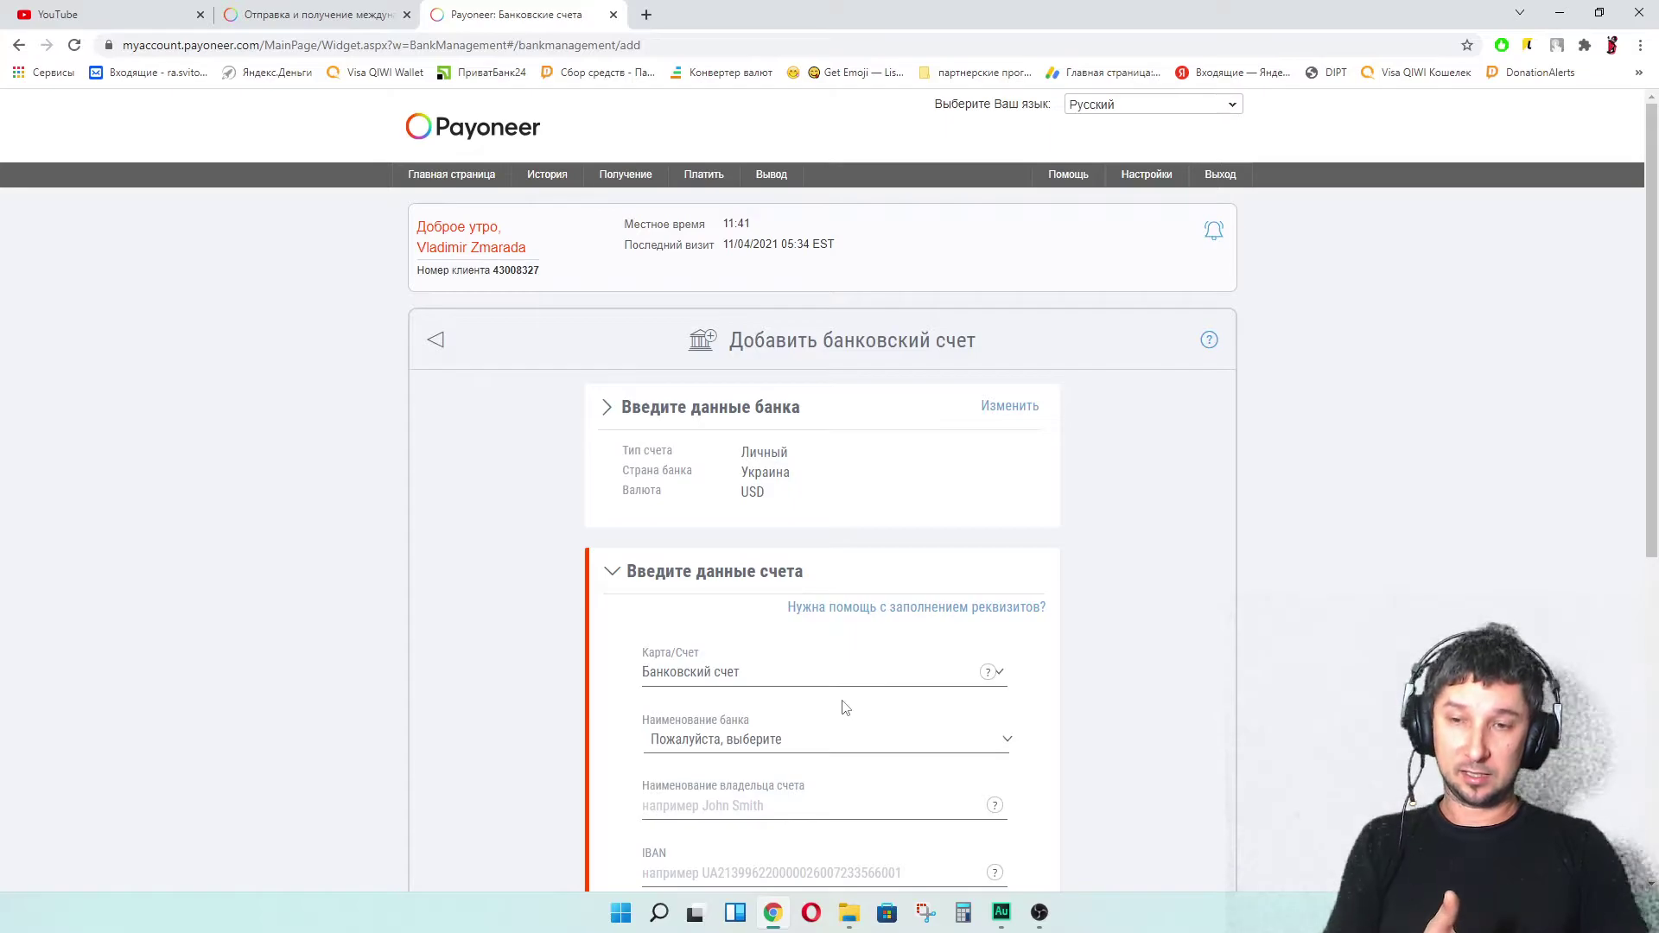
Select "Банковский счет" as the card/account type in the account details
scroll(846, 709, "down", 3)
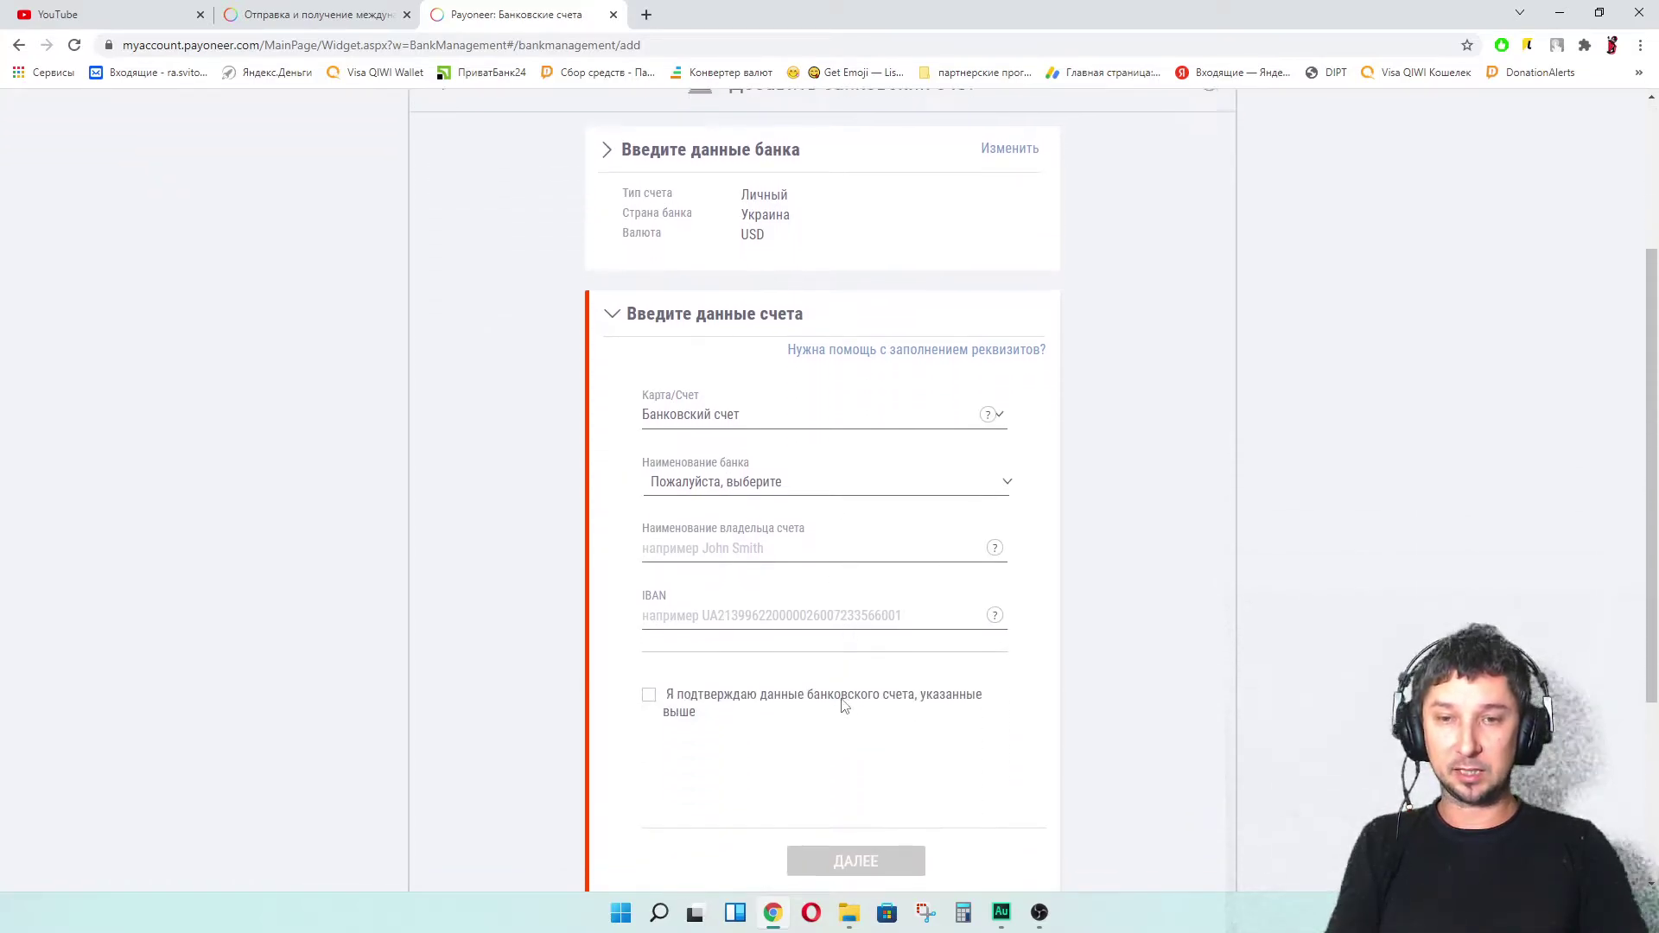
left_click(724, 415)
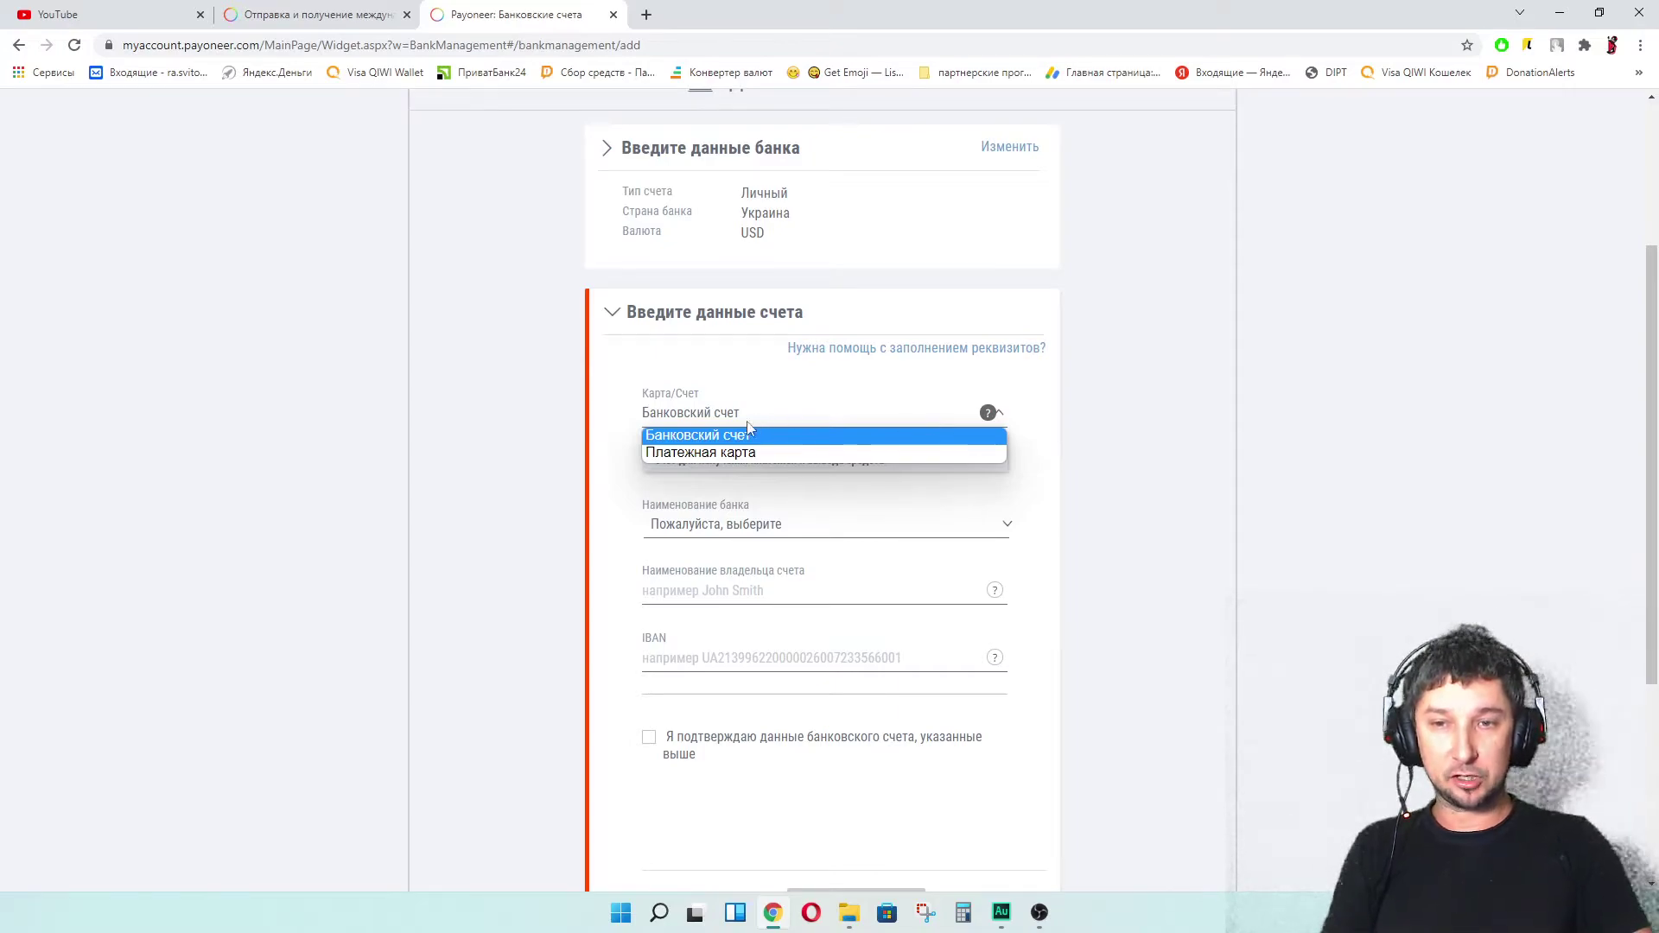
left_click(717, 441)
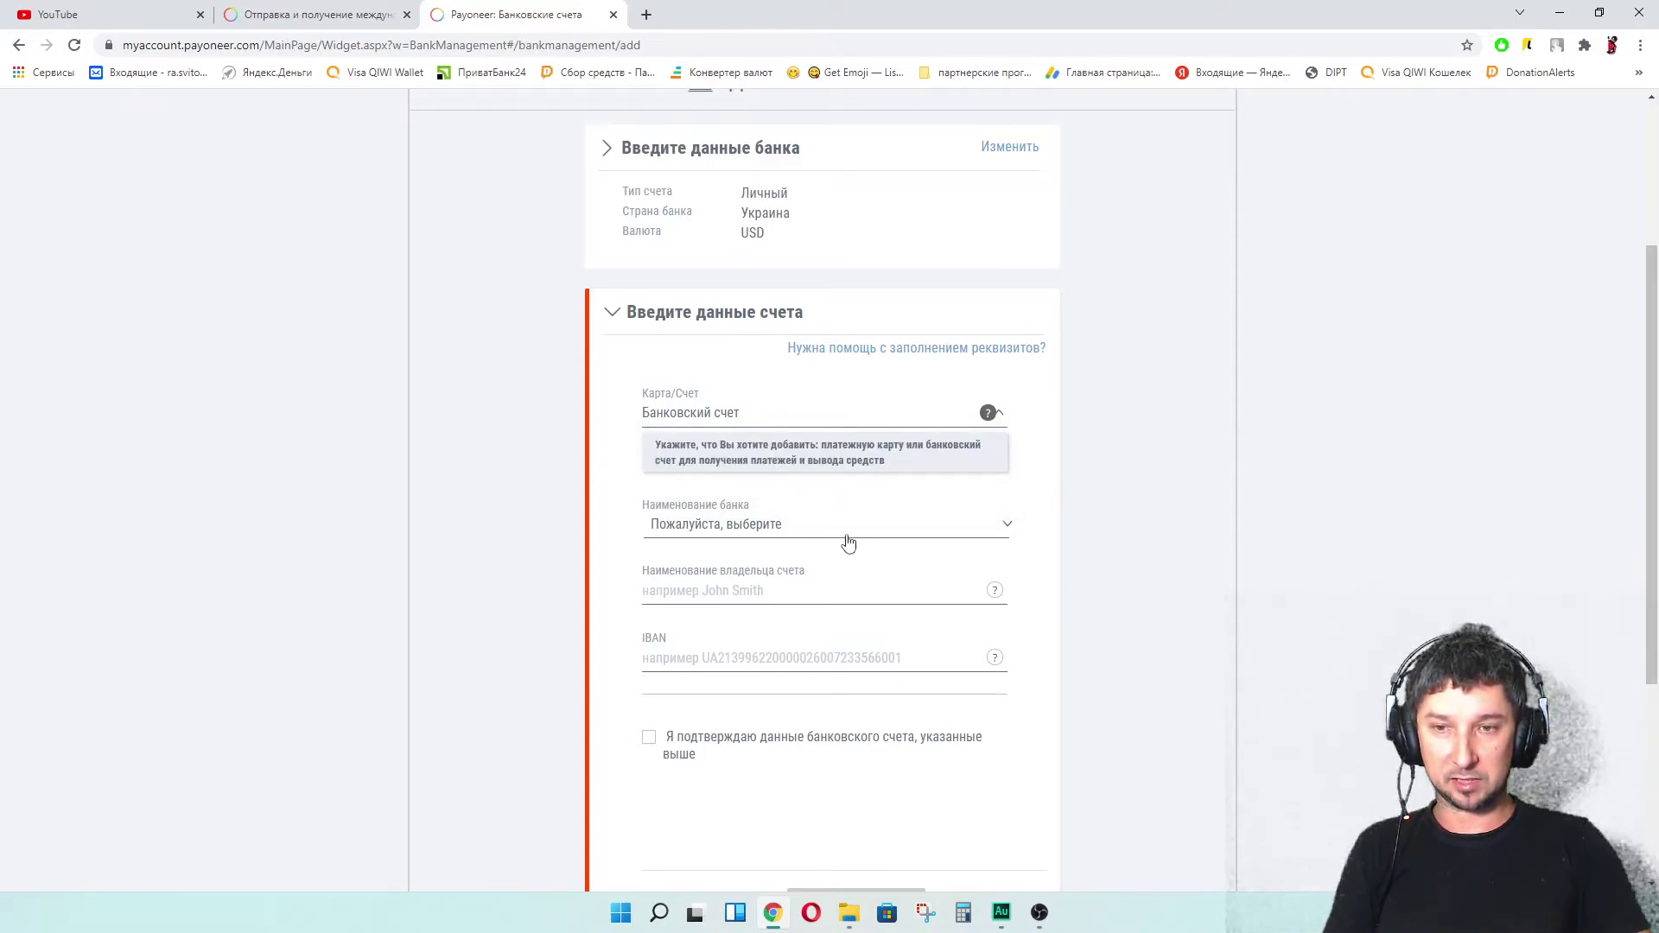
Search the bank name list and select PRIVATBANK as the bank
left_click(749, 524)
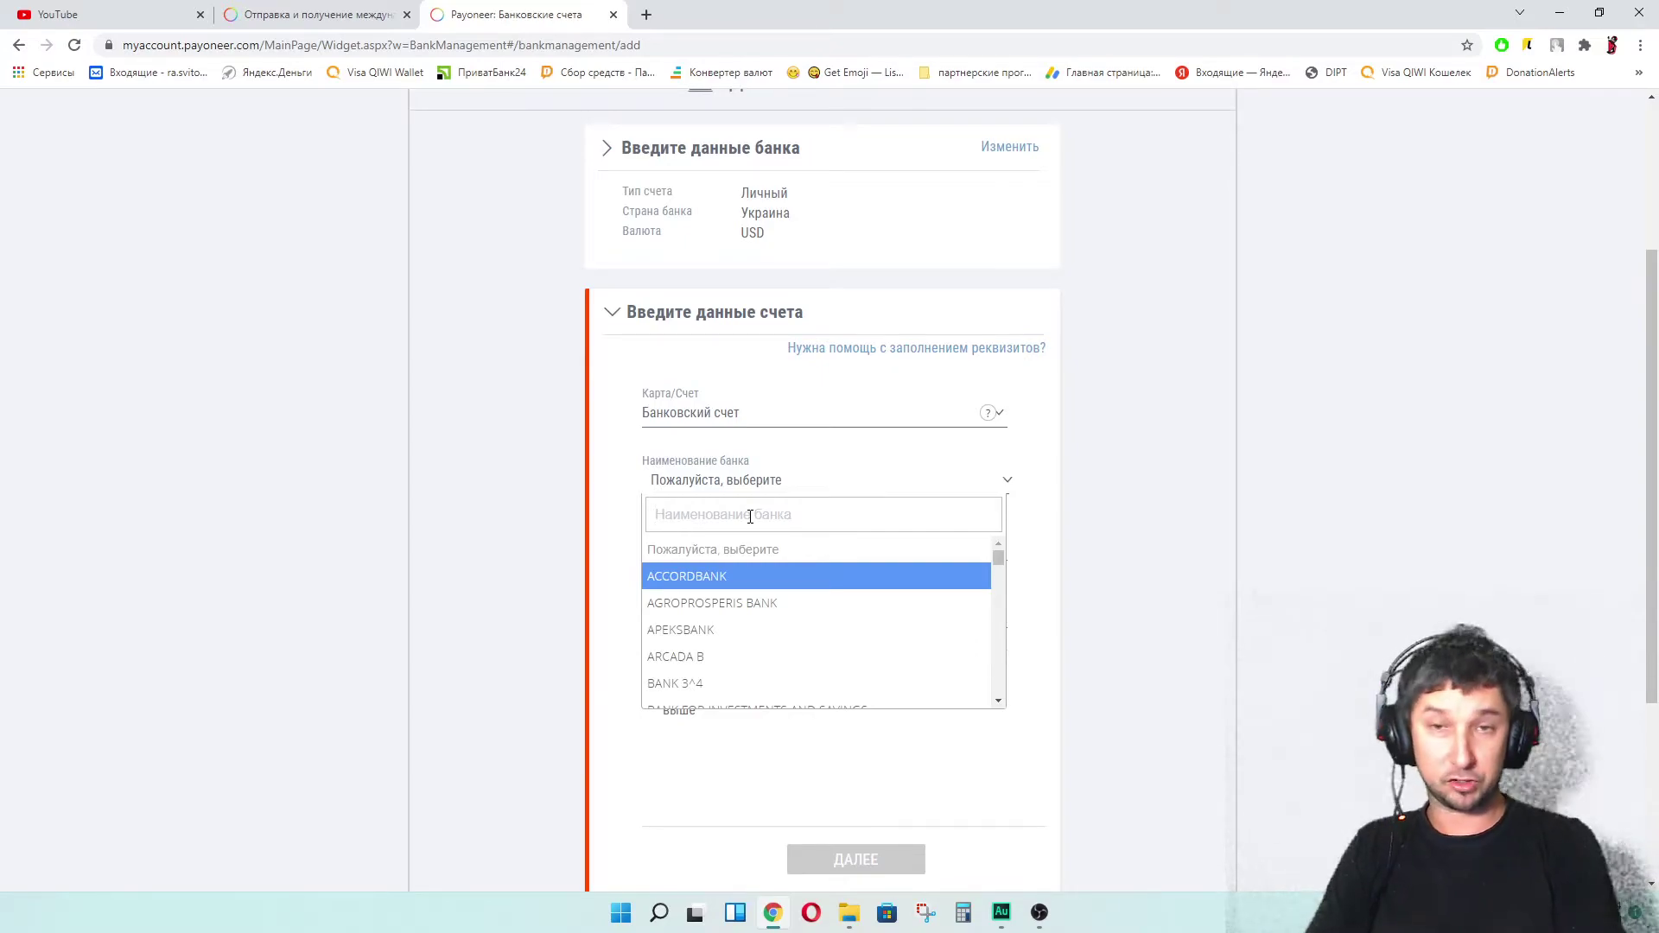
type("З")
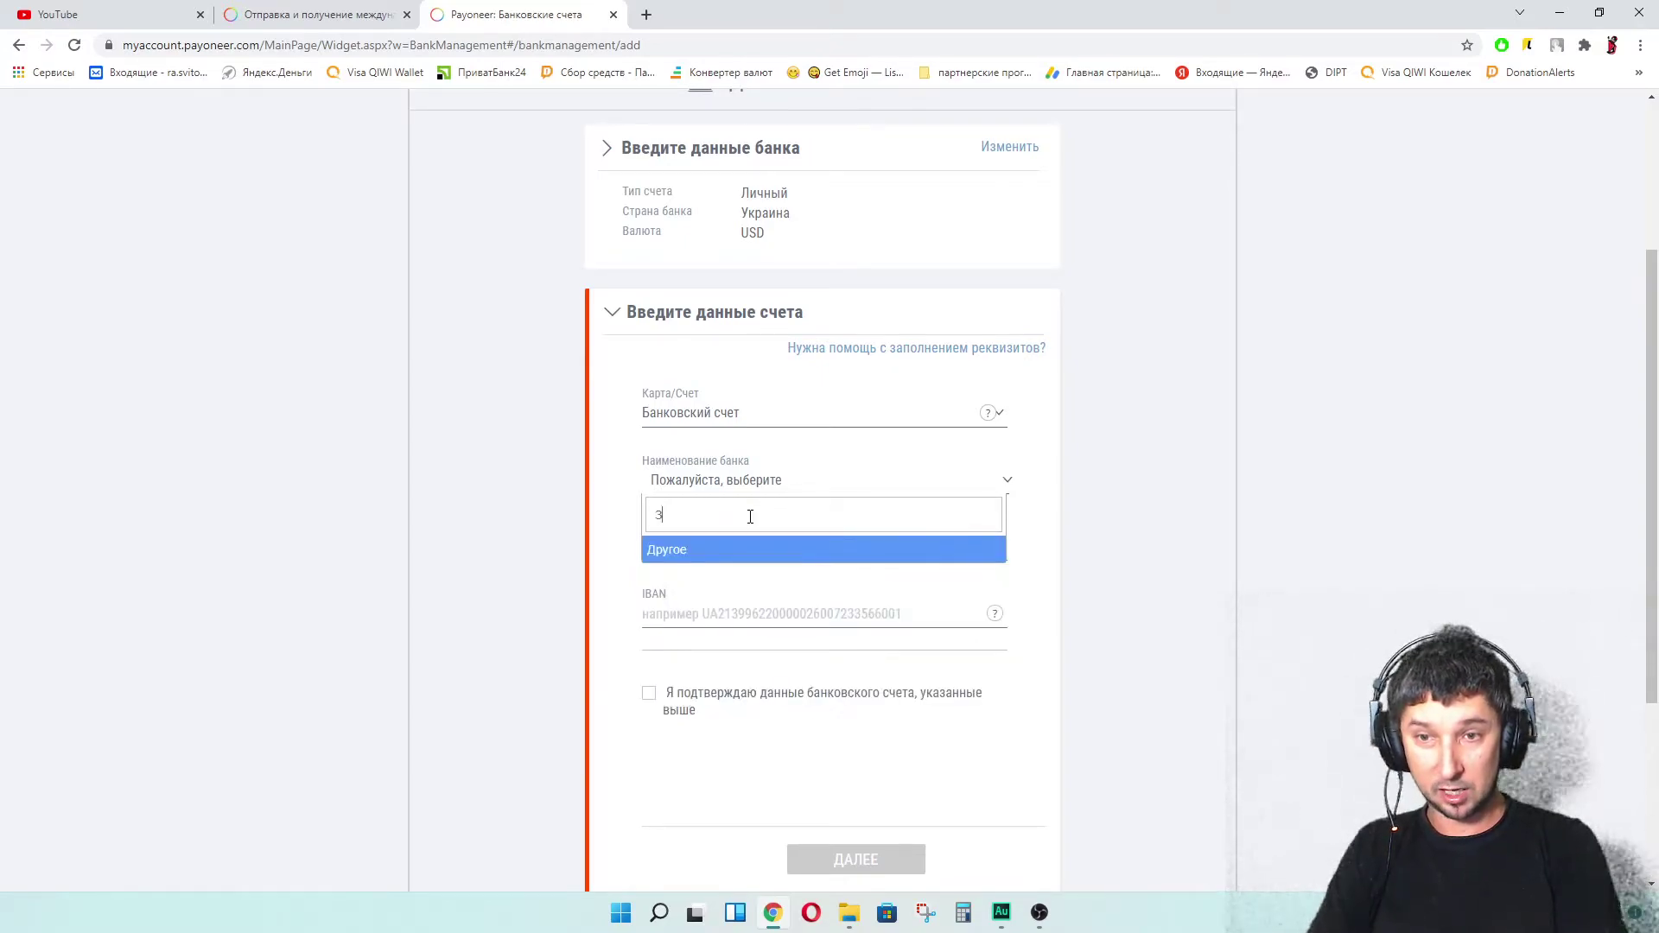
key("BackSpace")
type("P")
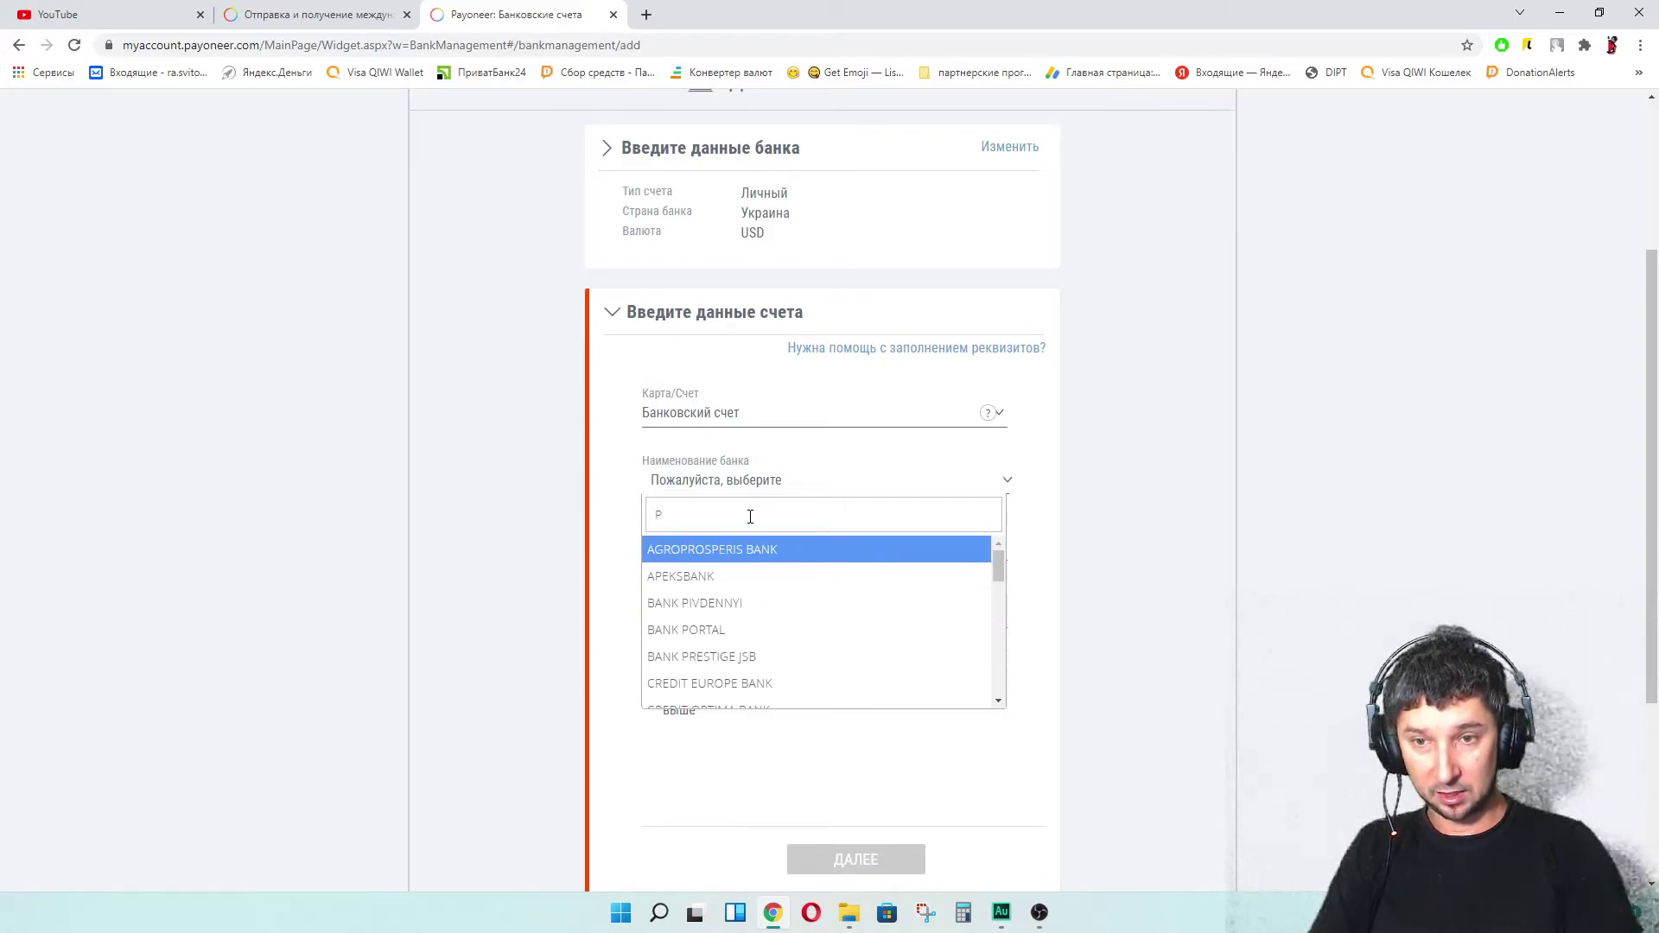
type("R")
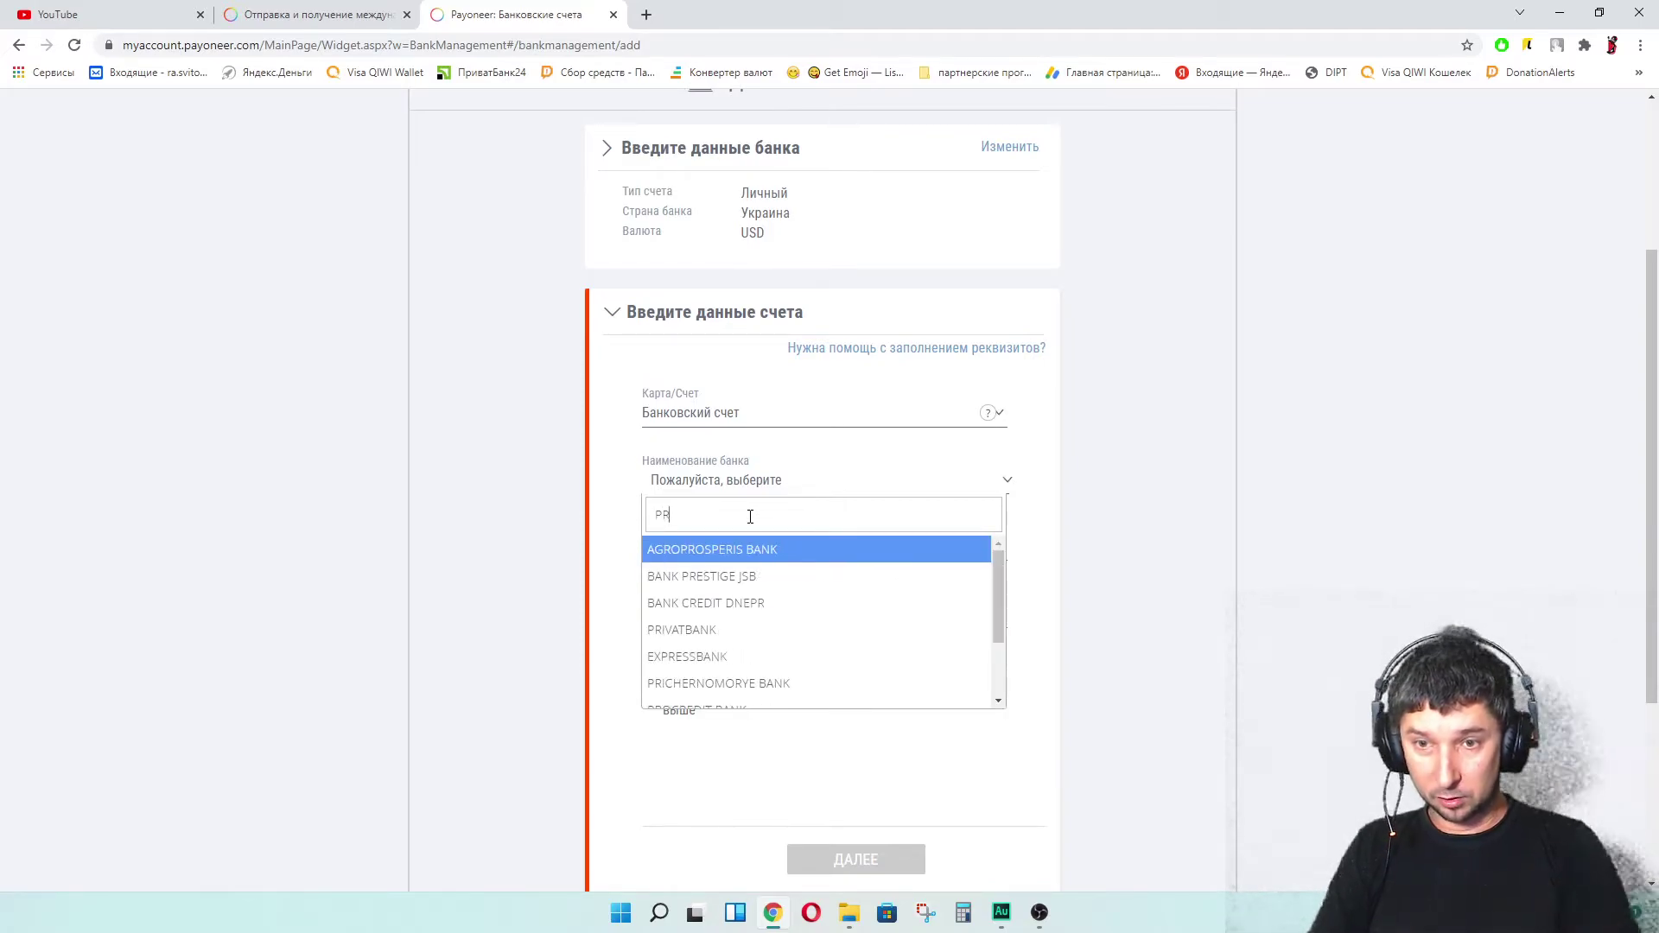
type("IV")
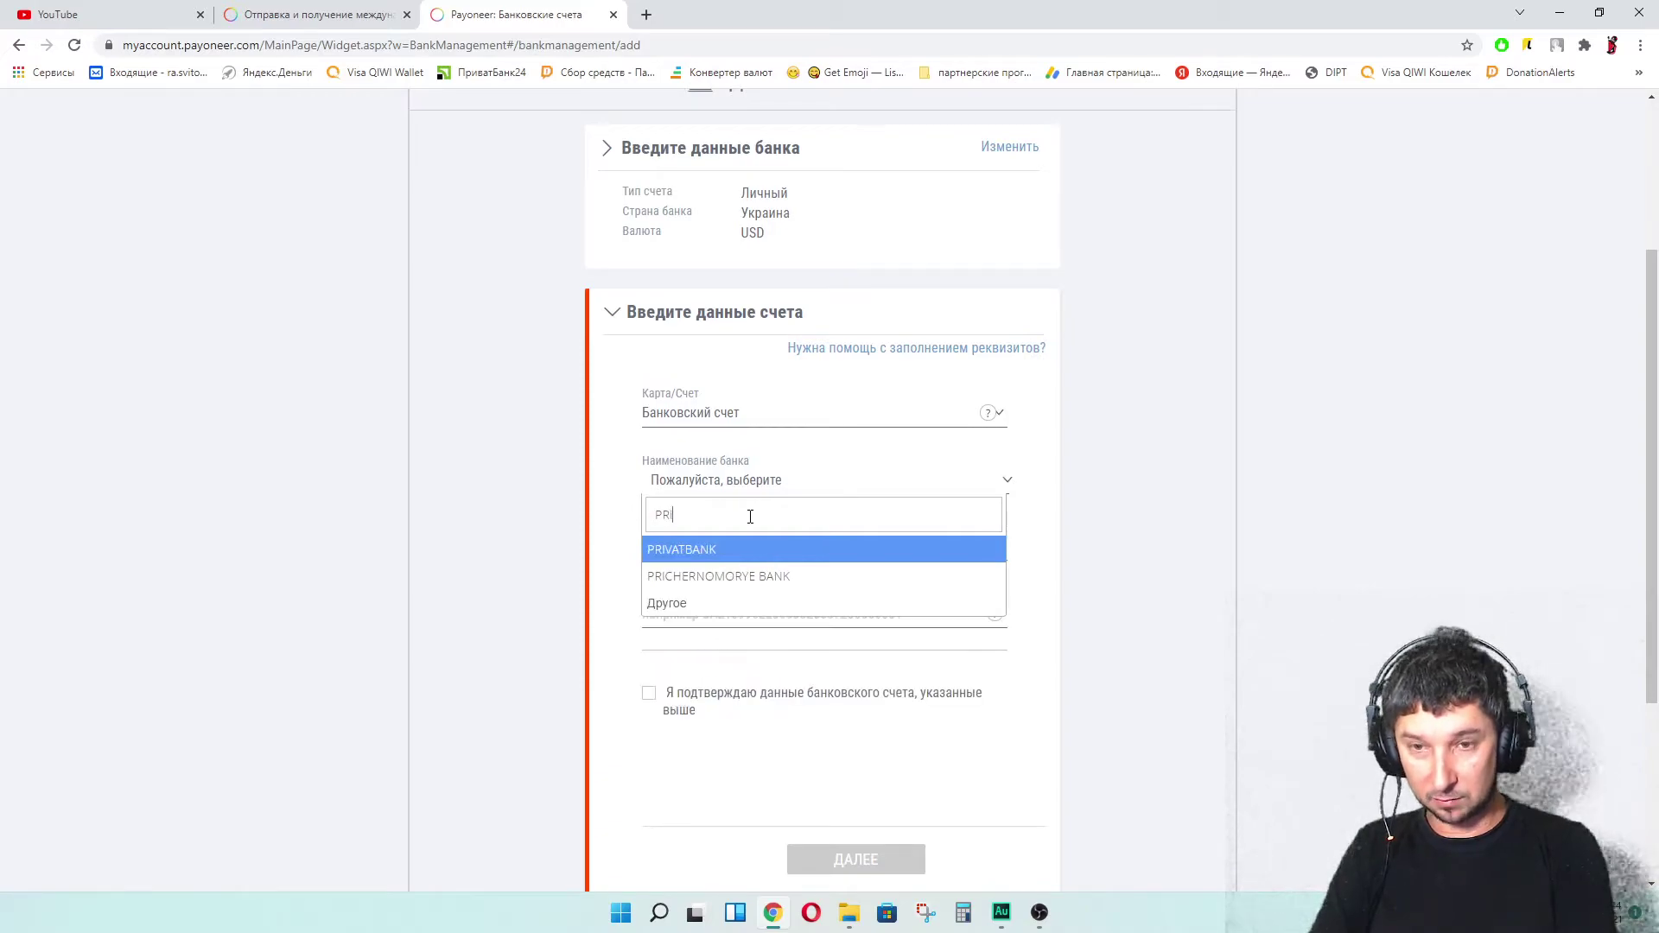
left_click(704, 550)
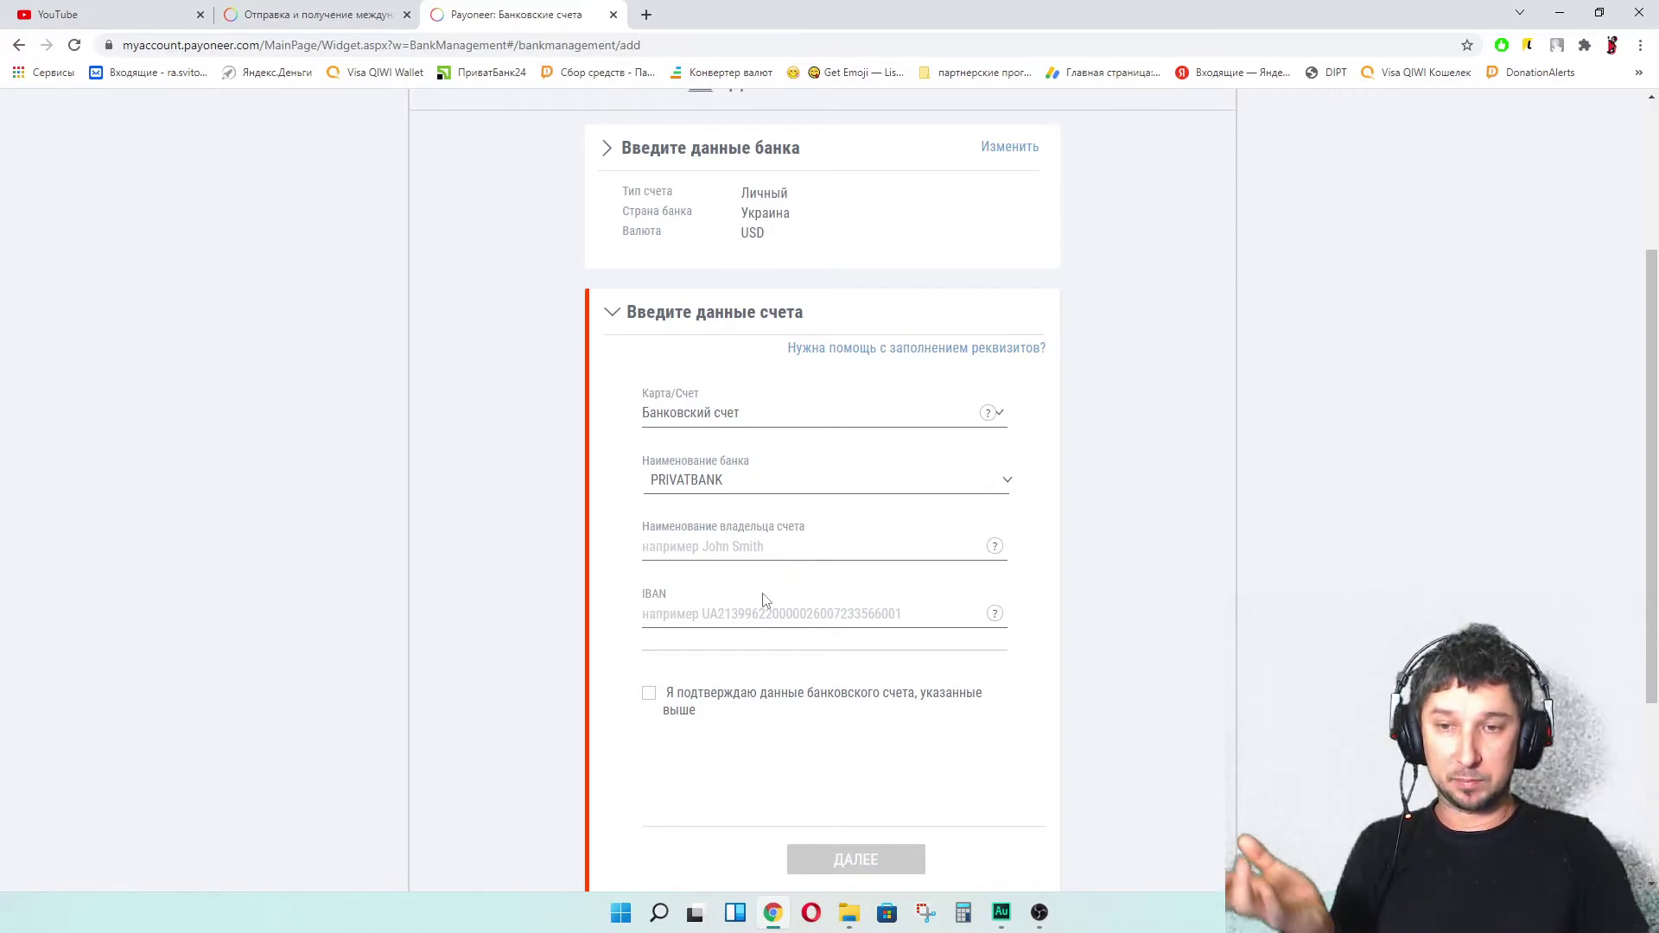
Fill in the IBAN of the bank account with the saved entry
left_click_drag(680, 596, 644, 593)
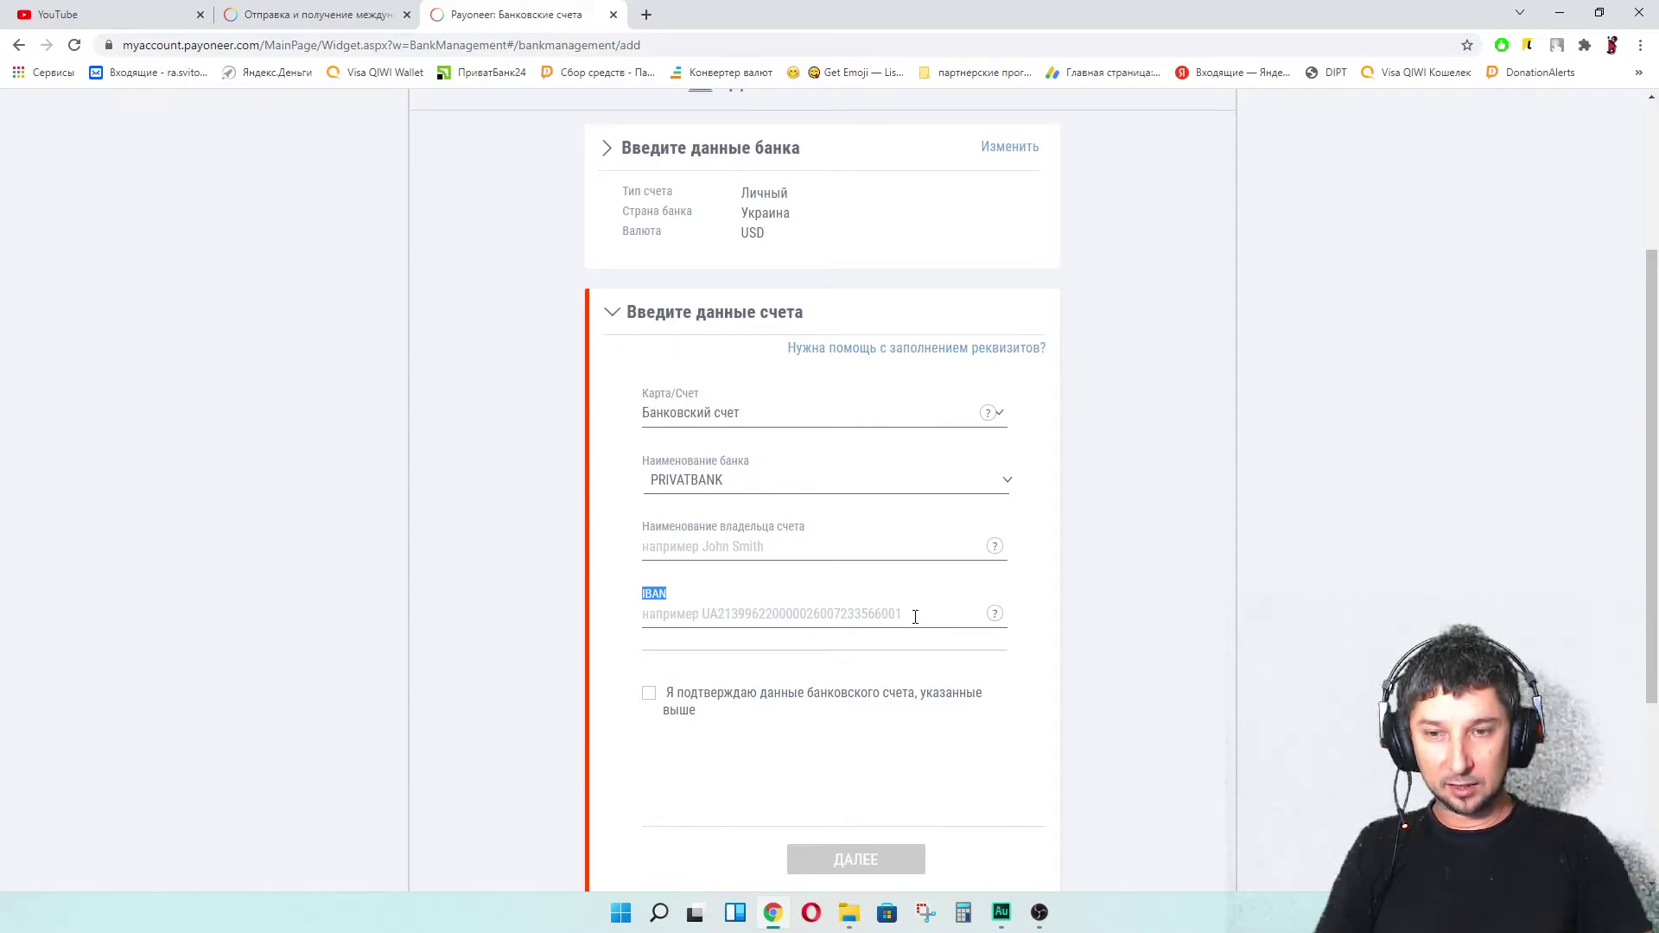
left_click(667, 613)
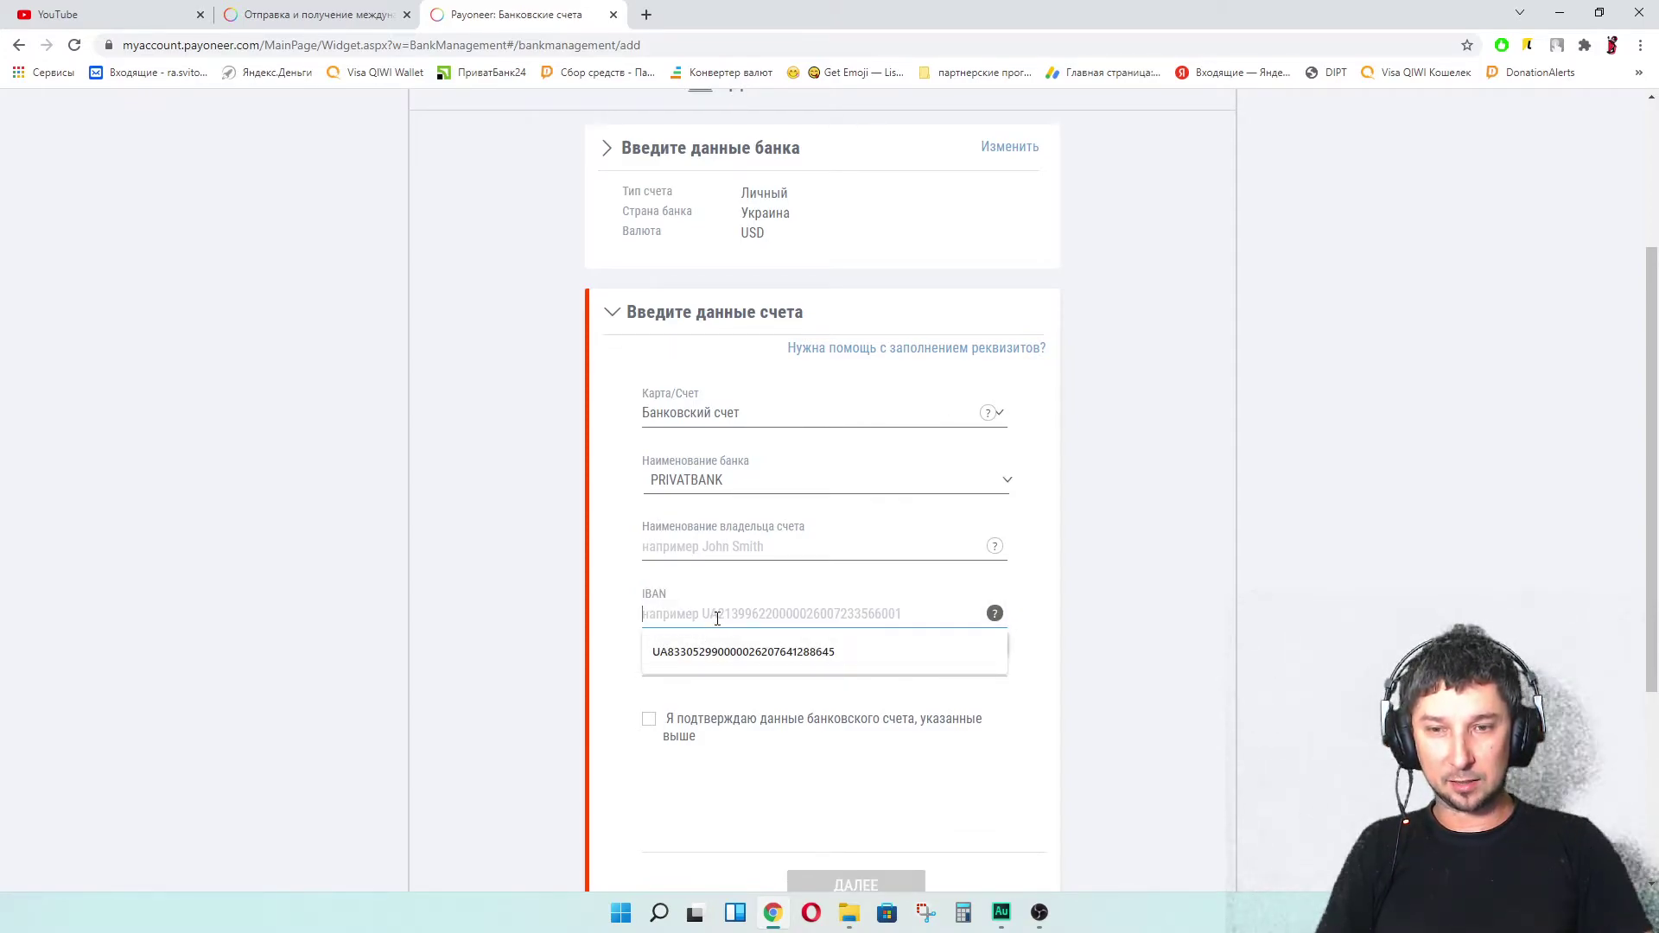
left_click(781, 654)
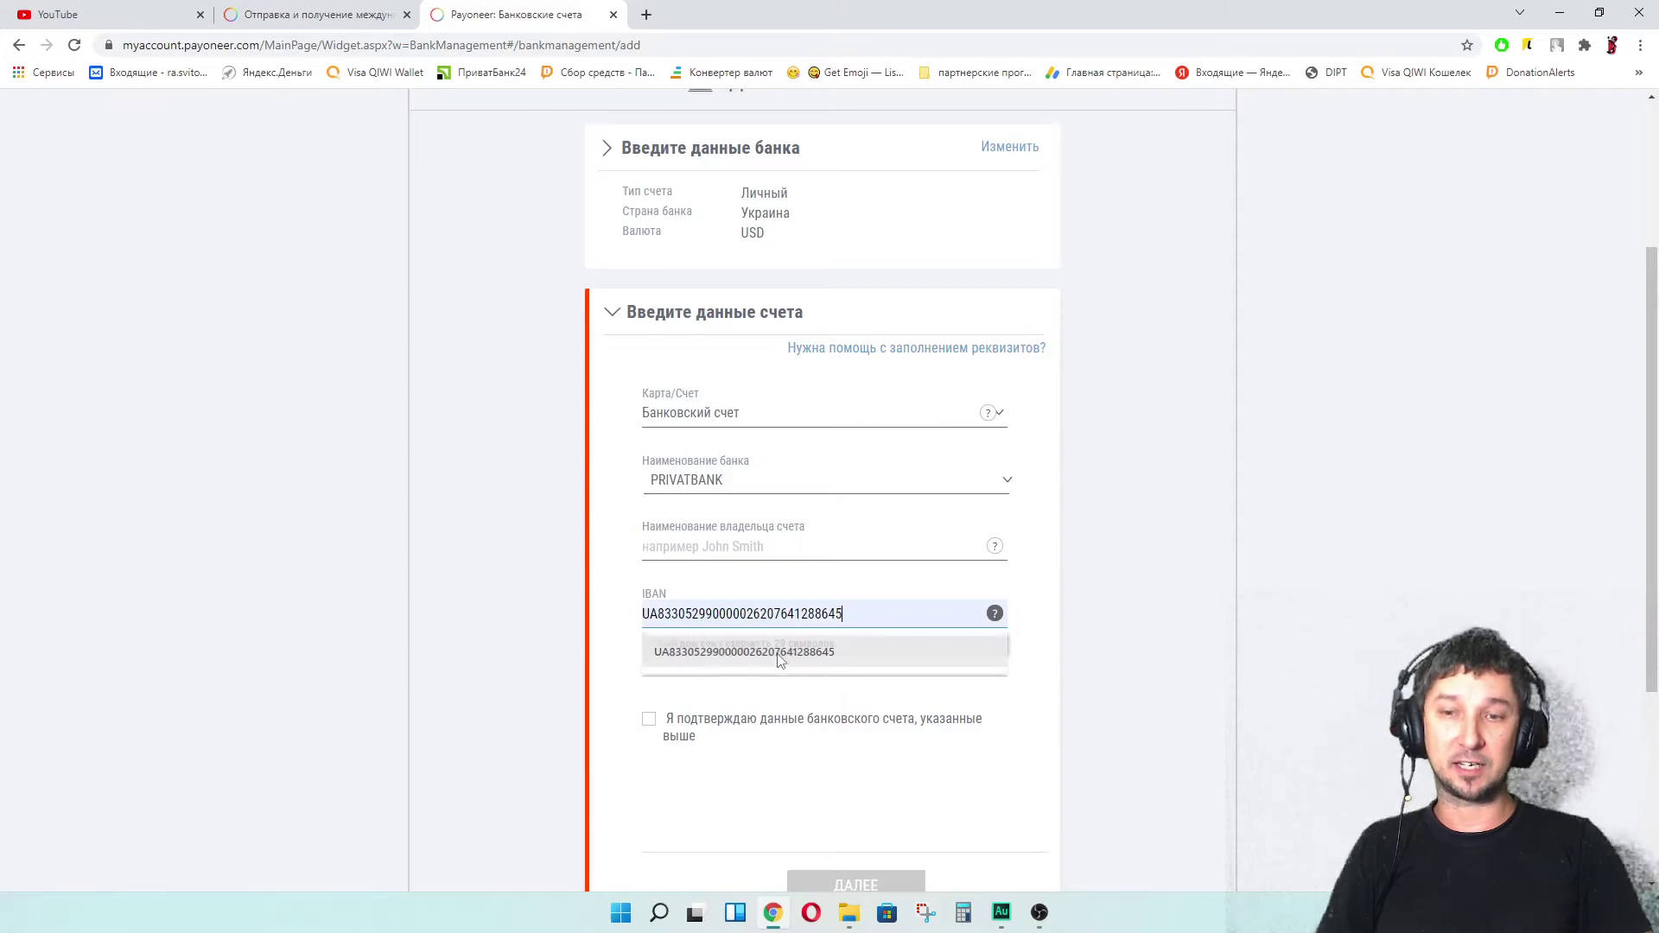
left_click(1065, 637)
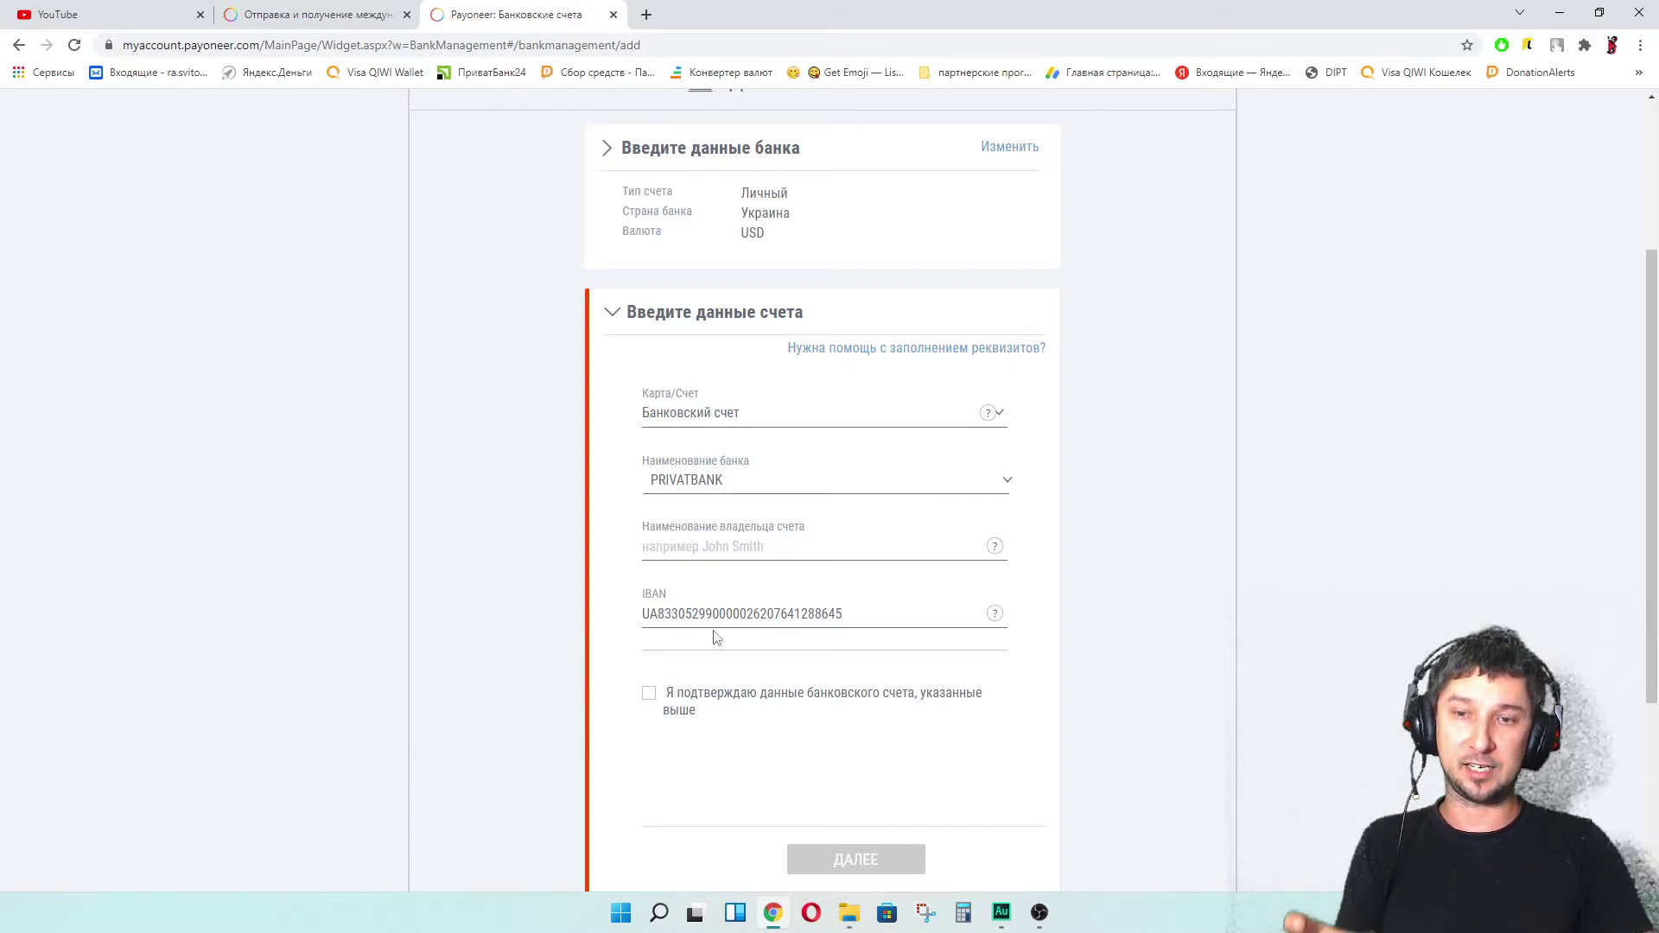
Confirm the bank account details with the consent option and fill in the account holder's full name
left_click(649, 696)
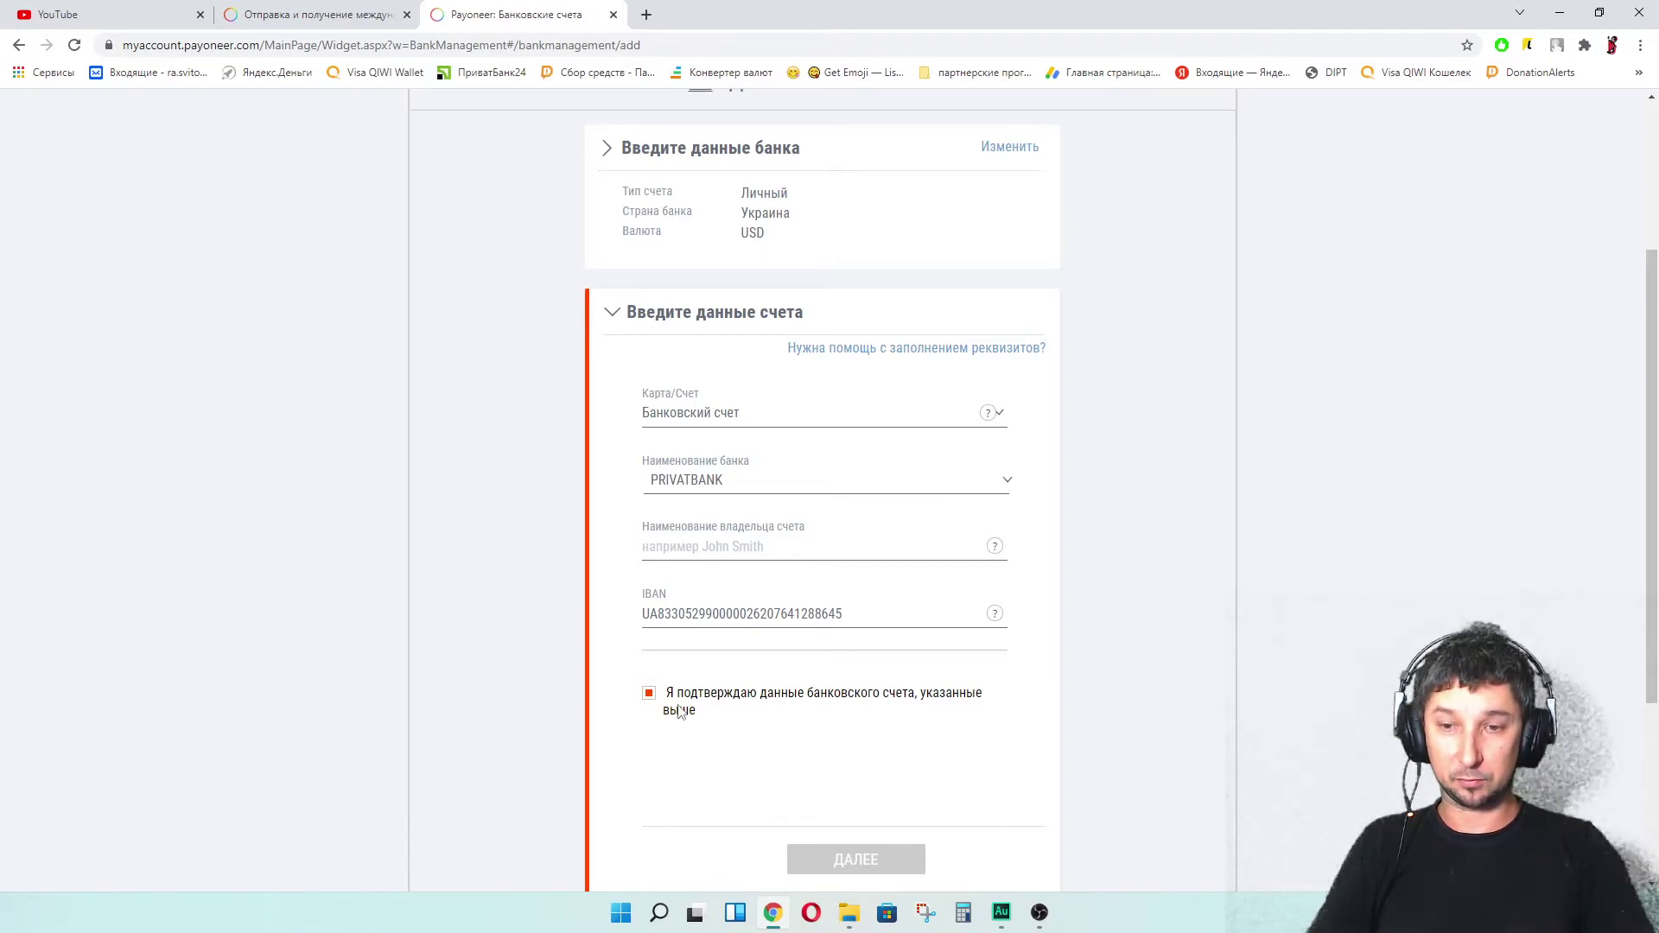
scroll(696, 727, "down", 3)
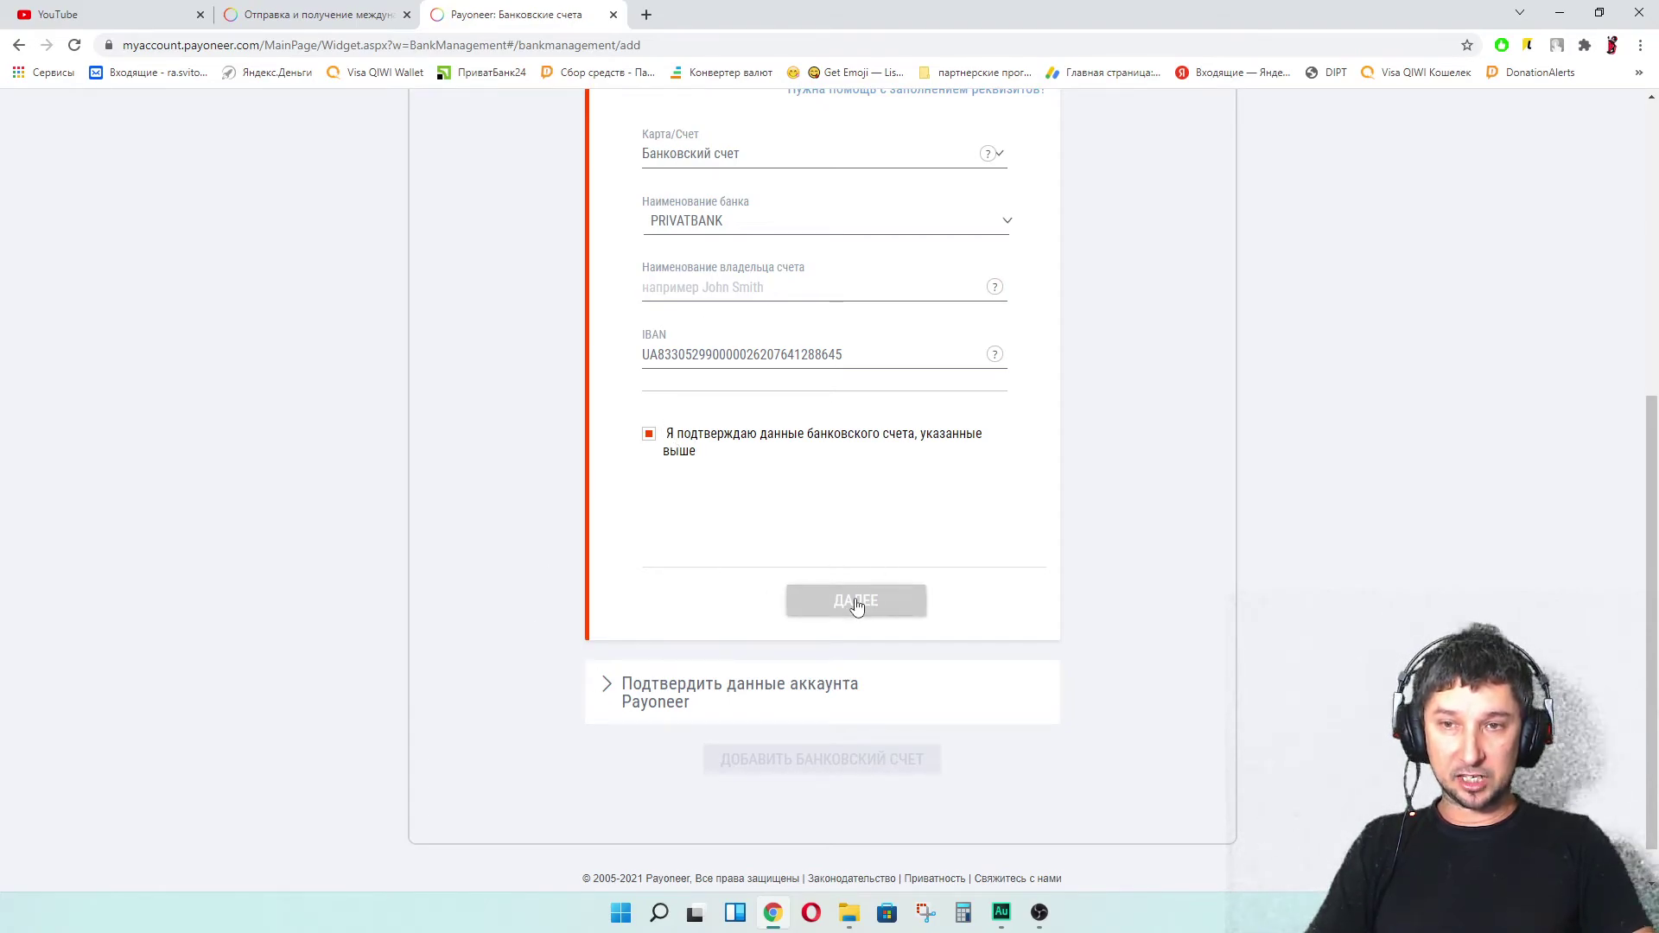
left_click(716, 286)
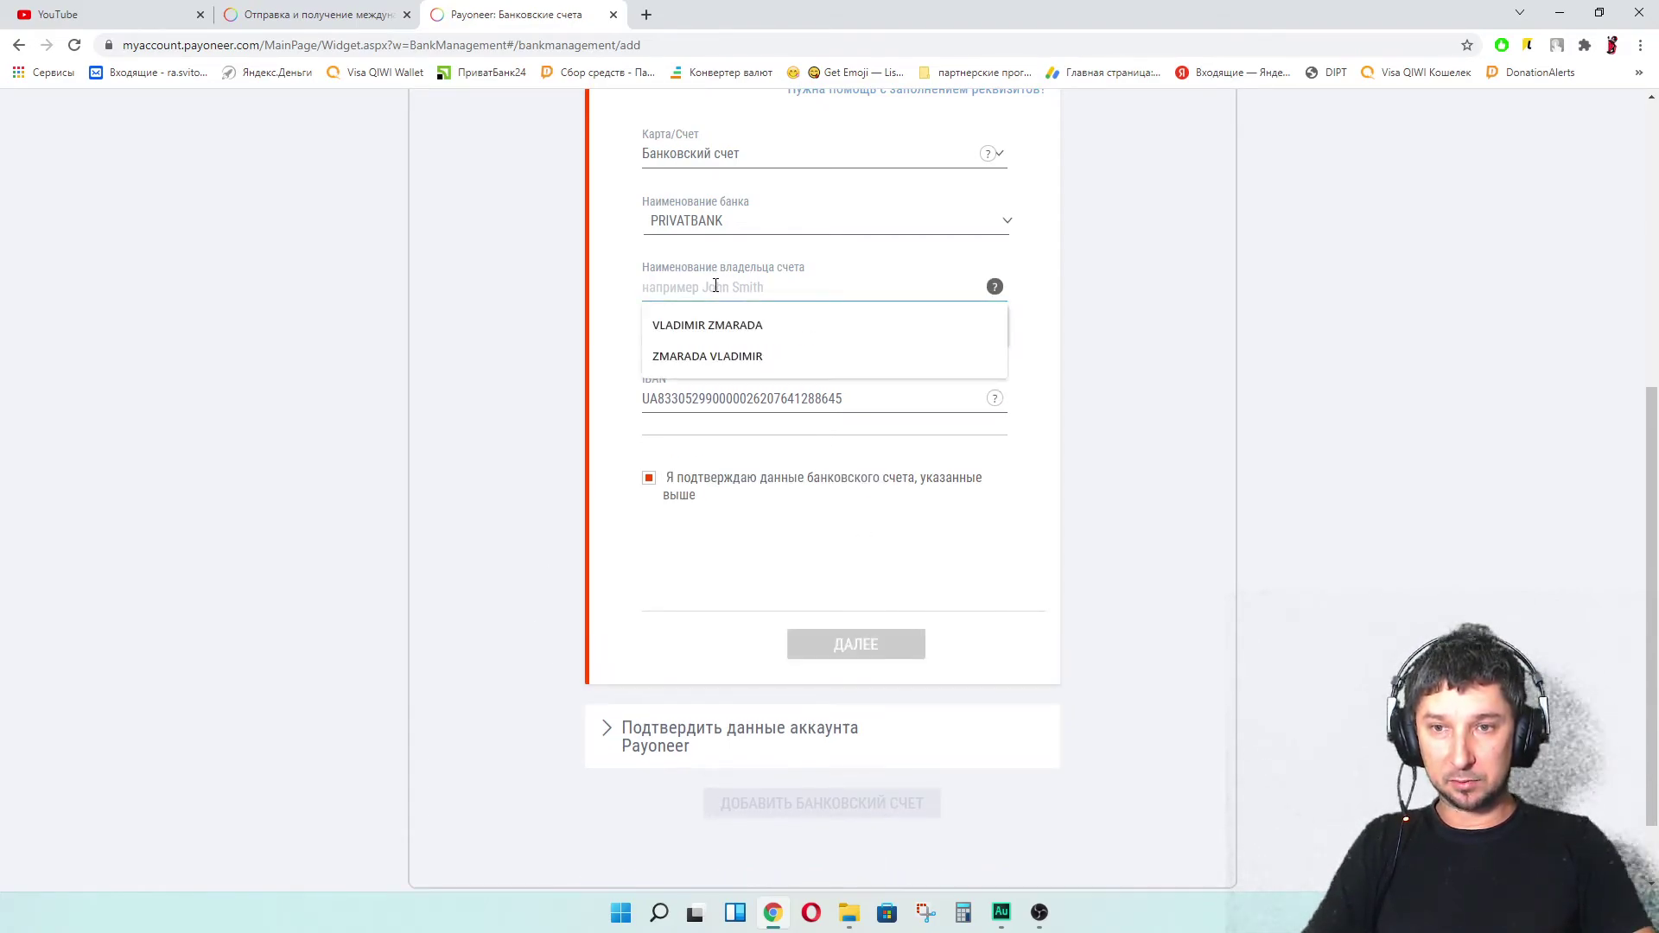
left_click(723, 327)
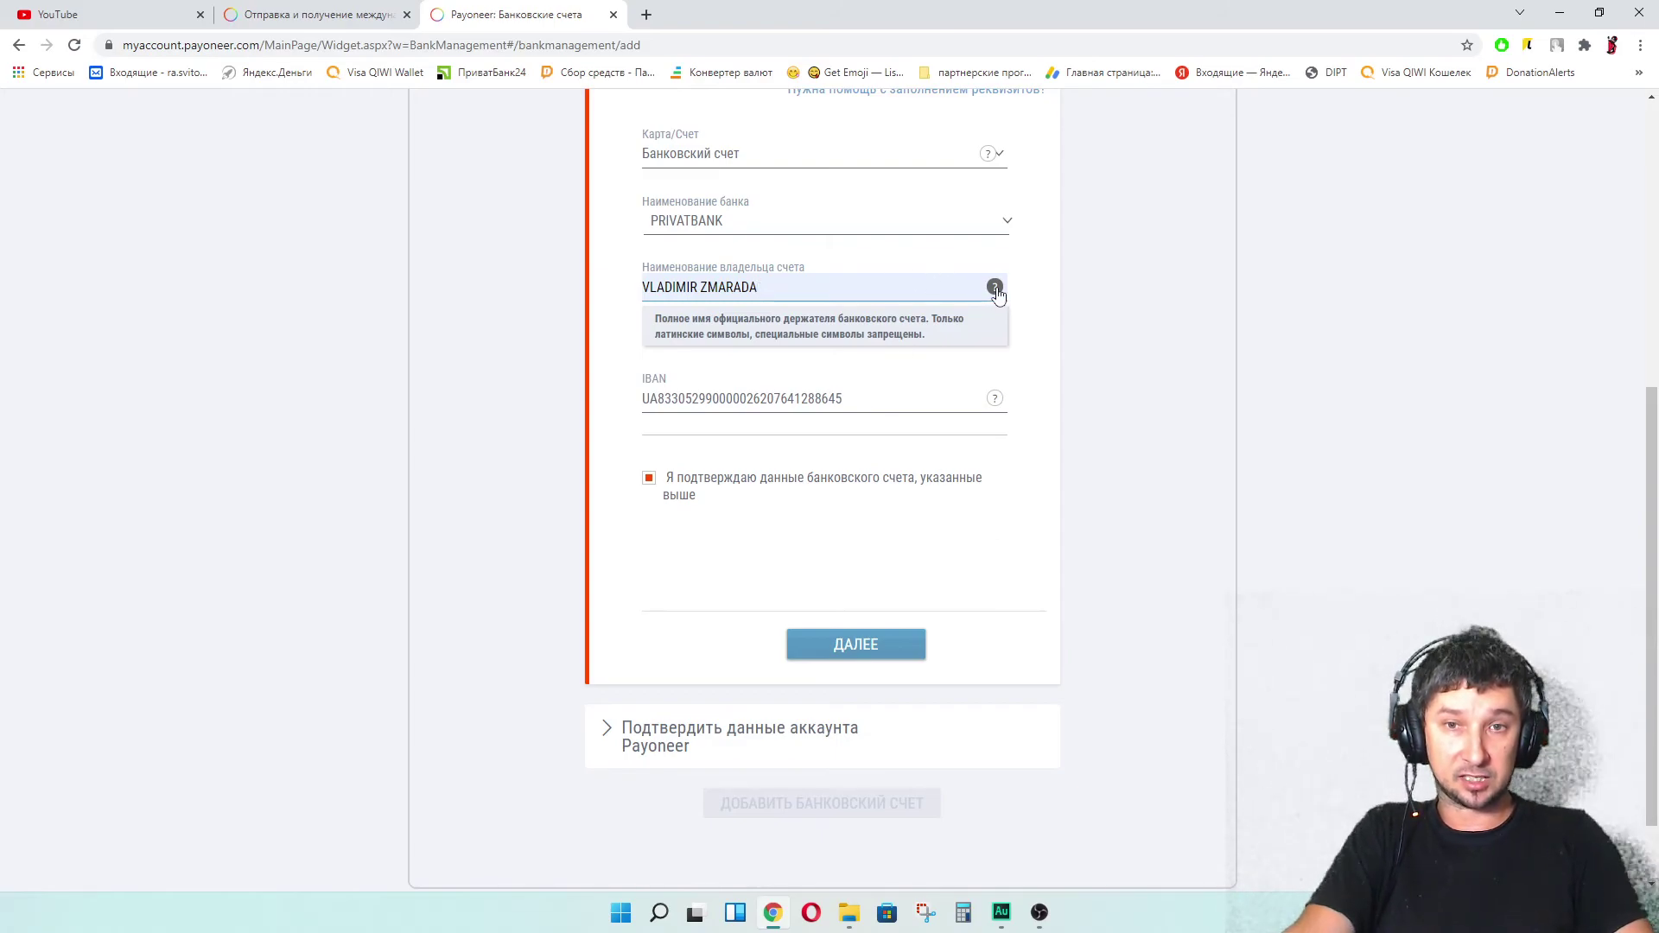
left_click(996, 400)
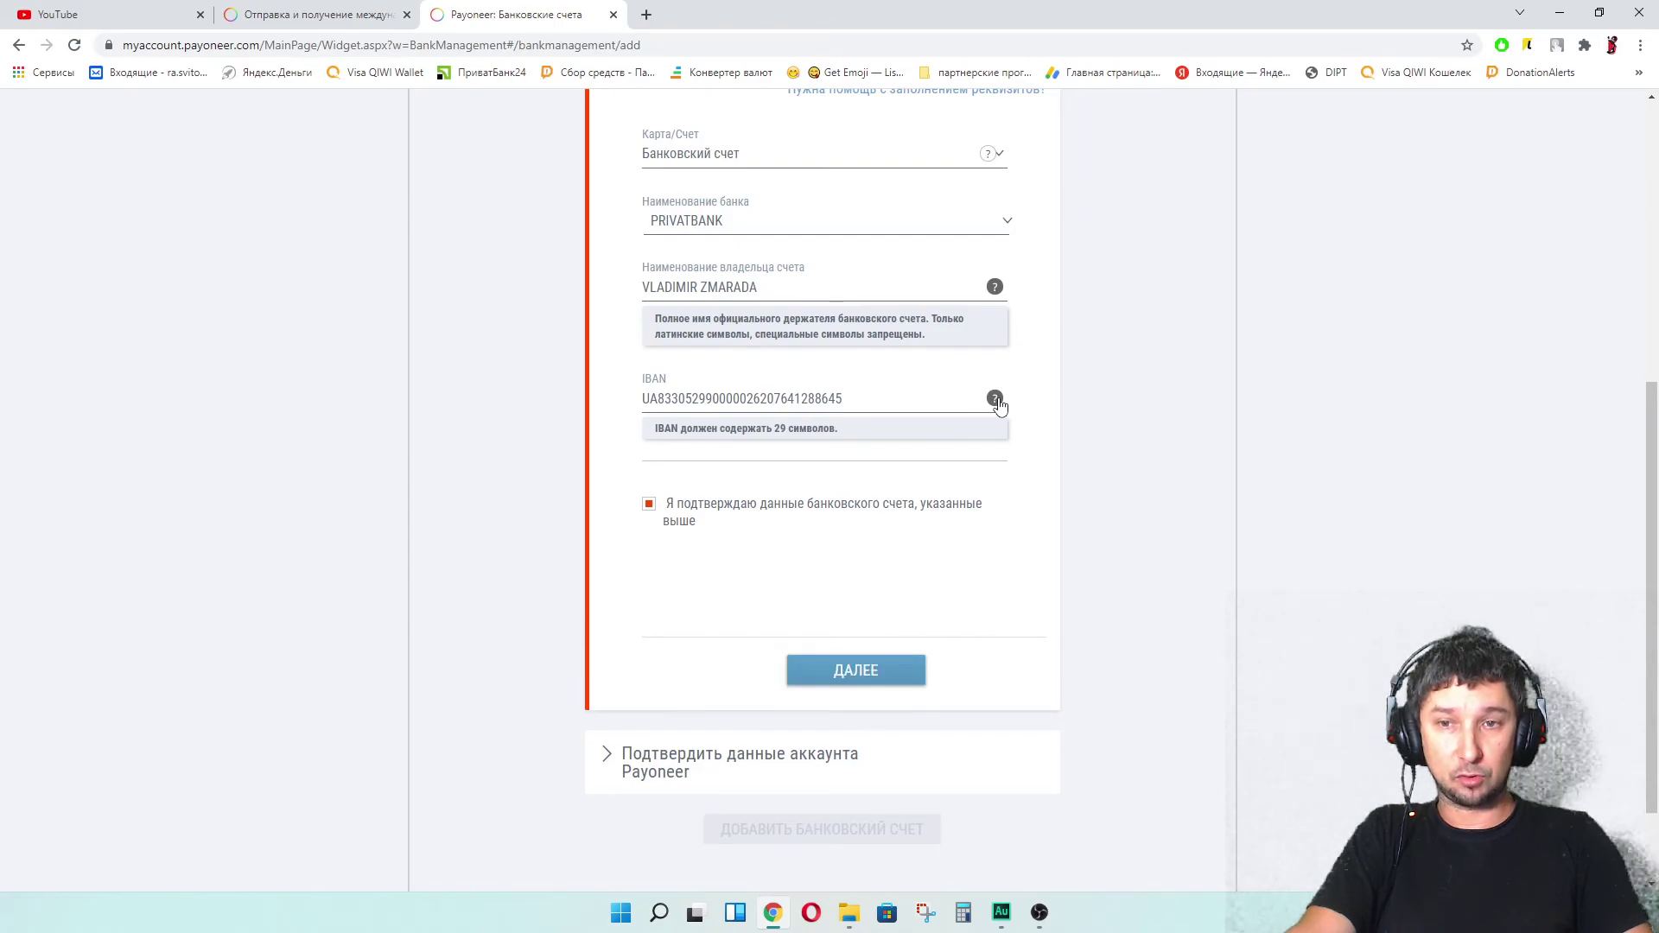